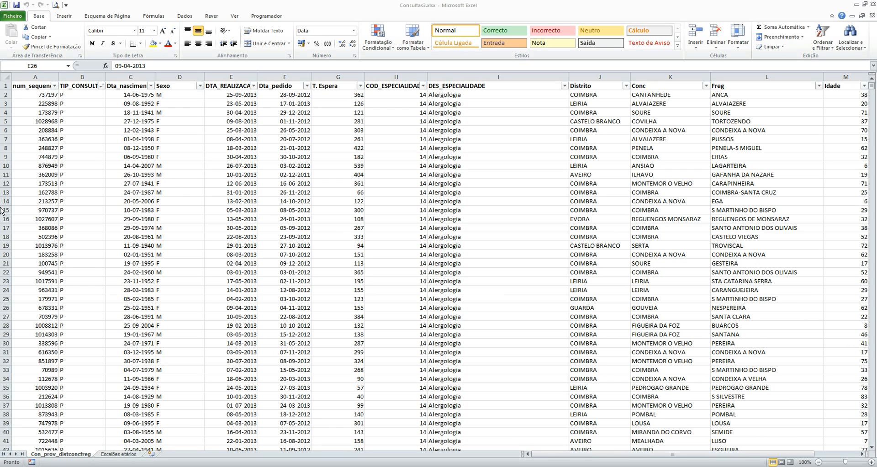
Step: Examine the fields of one consultation record, from the sequential number and consultation type through birth date, specialty and district
left_click(92, 157)
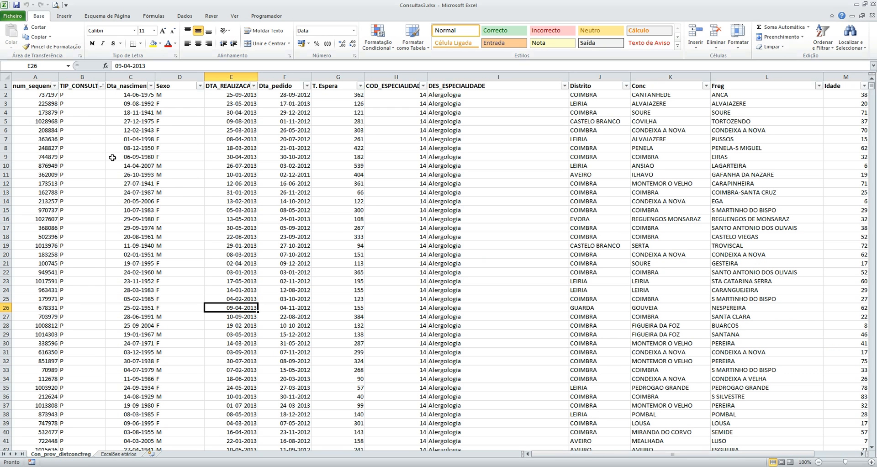
key("Up")
key("Up")
key("Up")
key("Up")
key("Up")
key("Up")
key("Up")
key("Up")
key("Up")
key("Up")
key("Up")
key("Up")
key("Up")
key("Up")
key("Up")
key("Up")
key("Left")
key("Left")
key("Left")
key("Left")
key("Right")
key("Right")
key("Right")
key("Right")
key("Right")
key("Right")
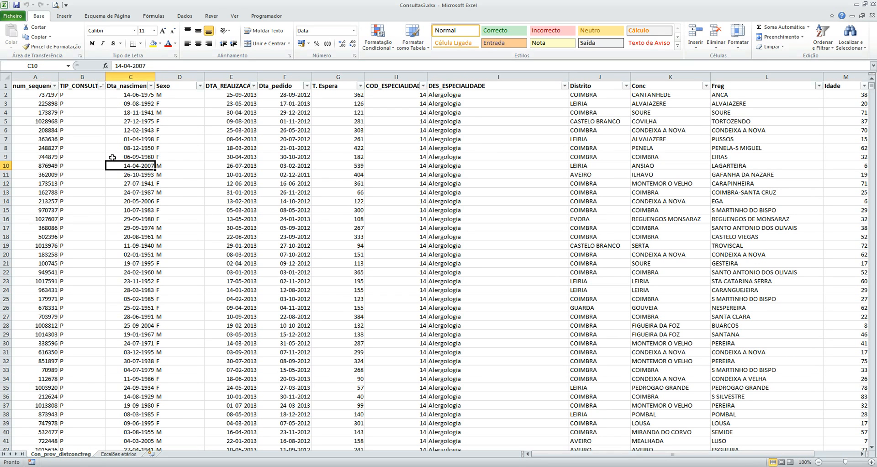
key("Right")
key("Right")
key("Right")
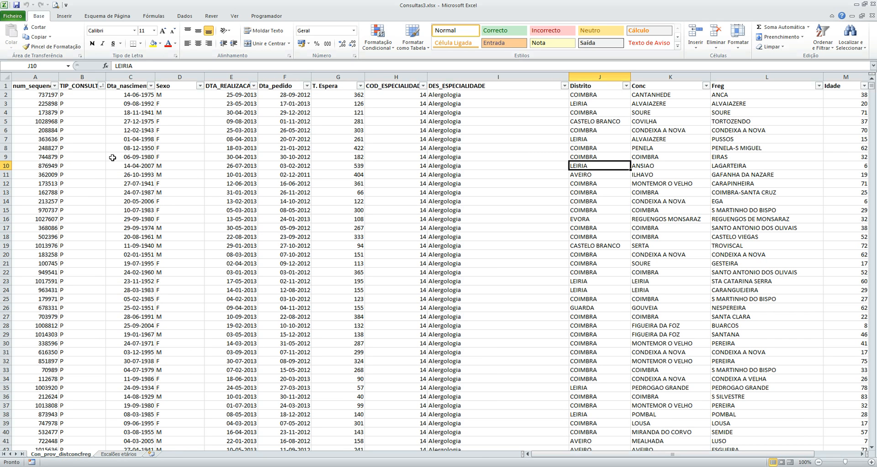
key("Left")
key("Left")
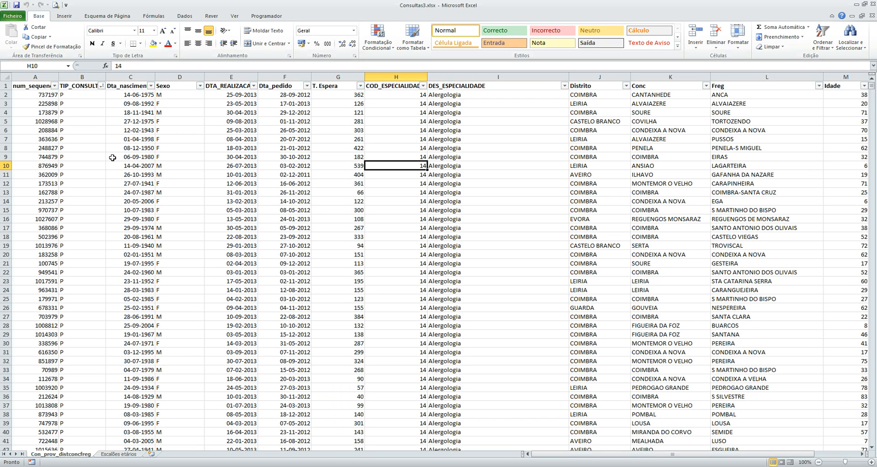
key("Left")
key("Left")
key("Left")
key("Left")
key("Left")
key("Left")
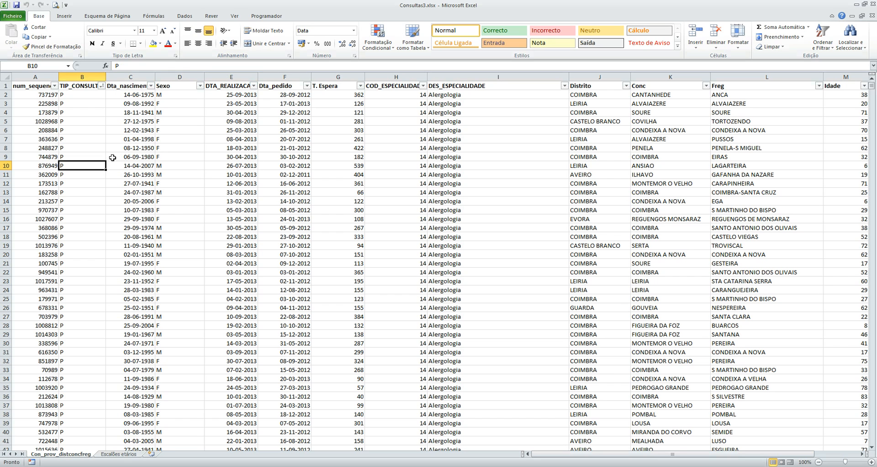
key("Left")
key("Right")
Step: Check the sex, consultation date and request date entries and the formula behind the waiting time (T. Espera)
left_click(180, 104)
left_click(229, 112)
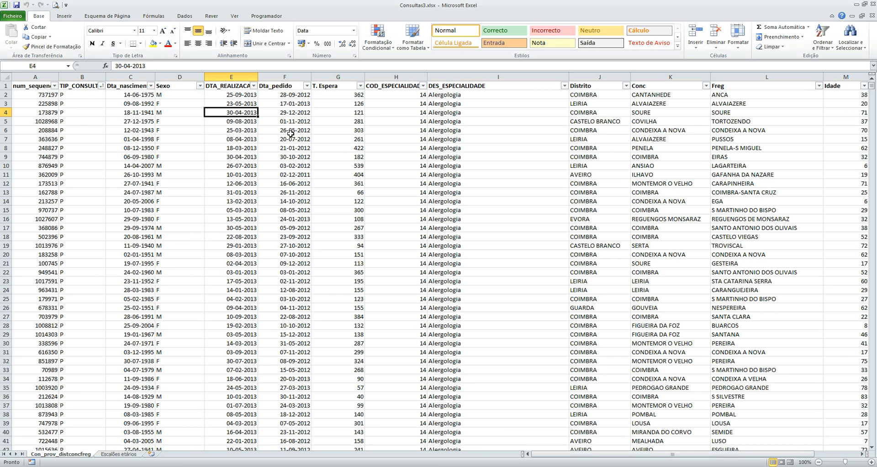
left_click(283, 103)
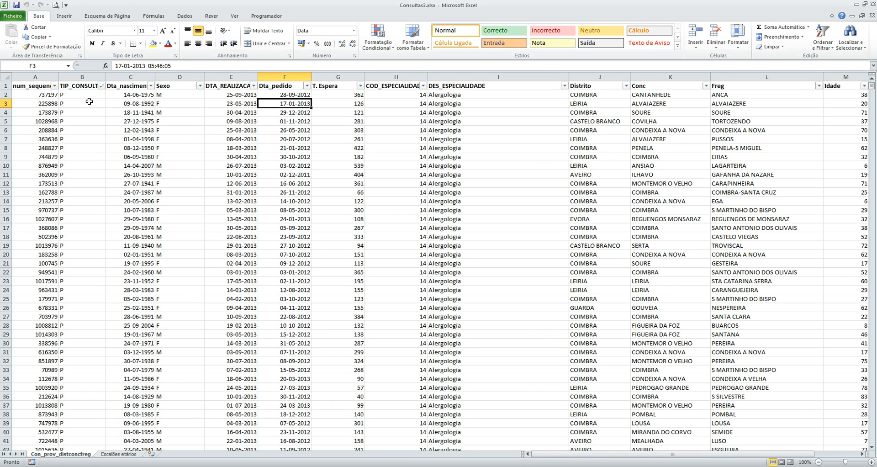
left_click(341, 105)
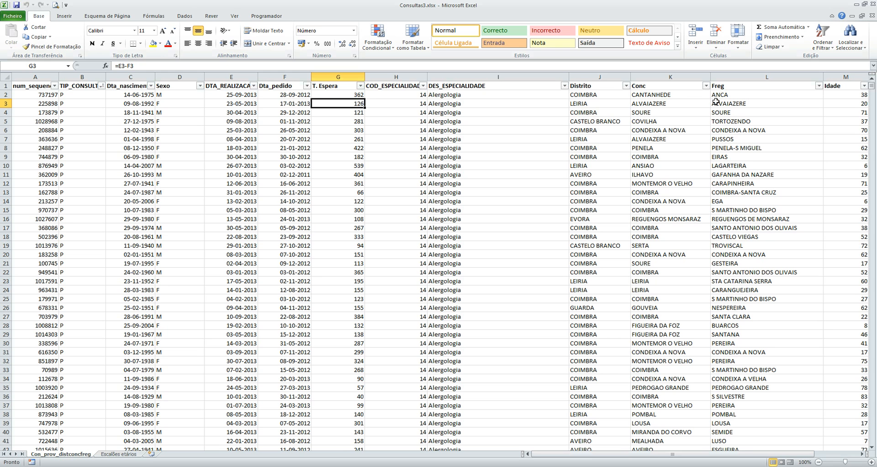
Step: Inspect the specialty, district, municipality and parish columns and the formulas behind Idade and T. Espera
left_click_drag(748, 455, 776, 456)
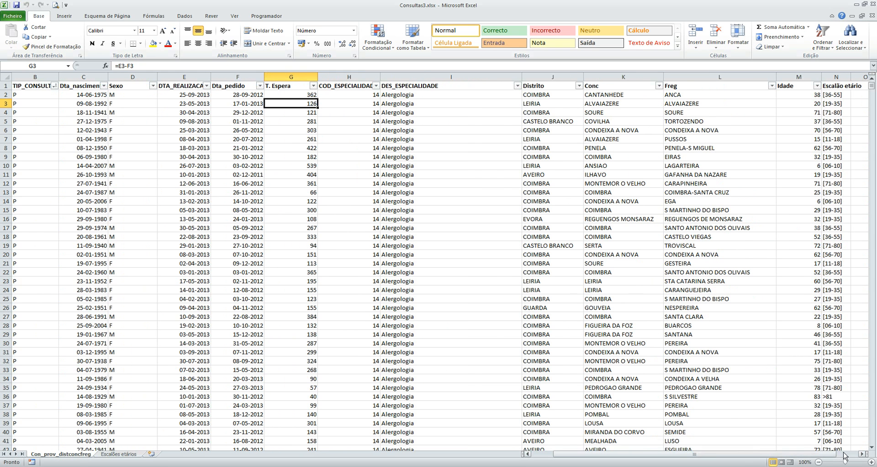
left_click(862, 455)
left_click(862, 454)
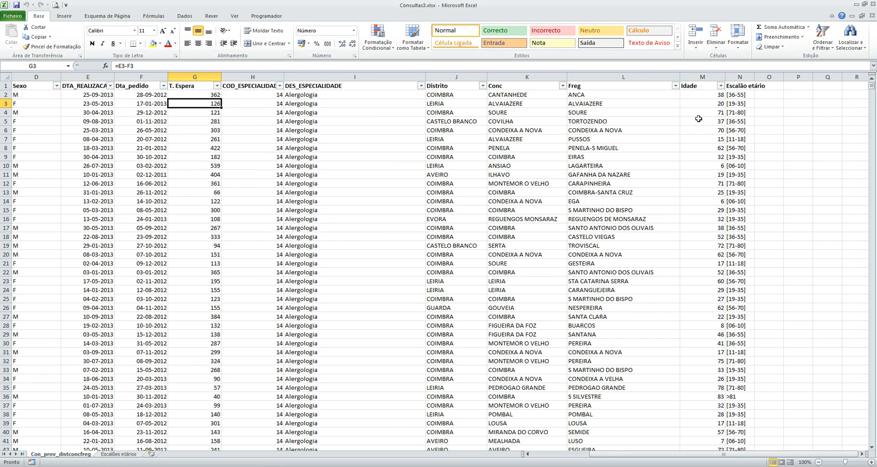
left_click(709, 97)
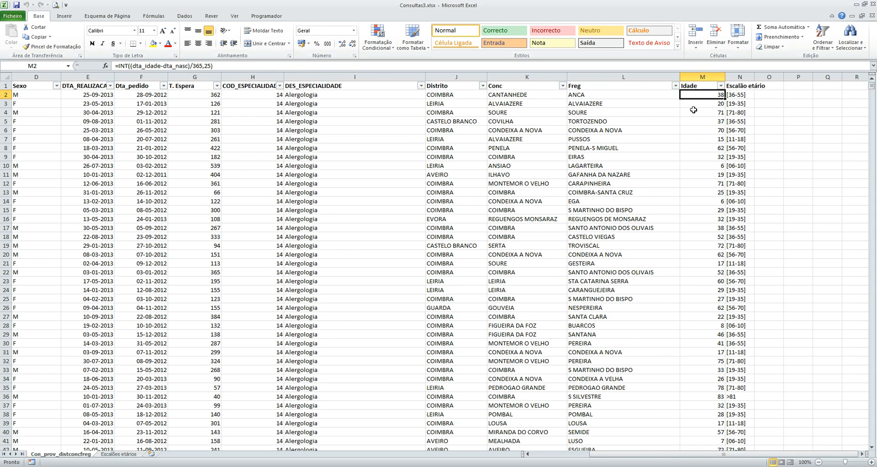
left_click(653, 97)
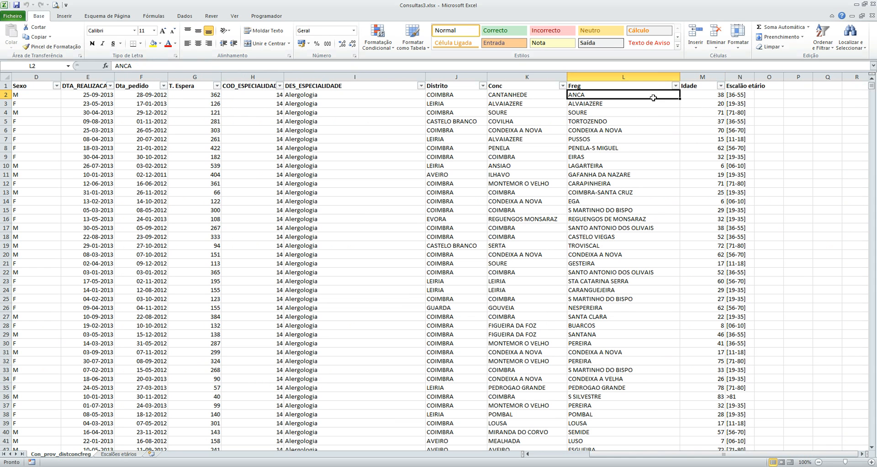
left_click_drag(658, 77, 356, 77)
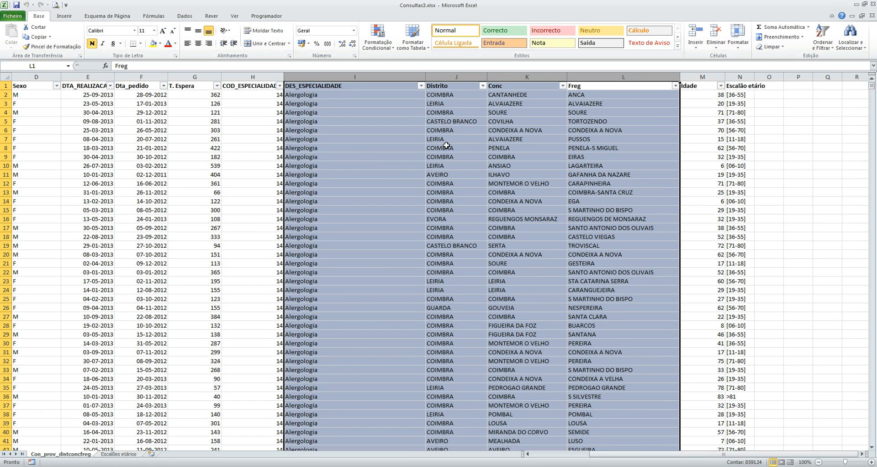
left_click(578, 114)
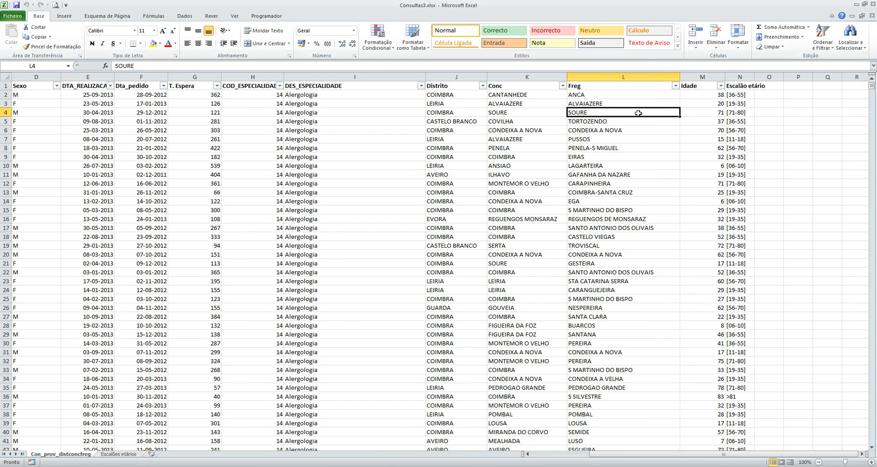
left_click(701, 104)
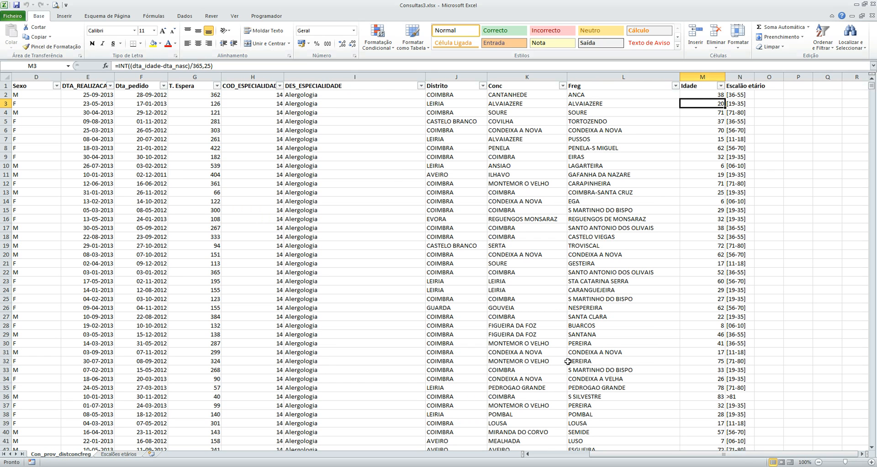
left_click(181, 165)
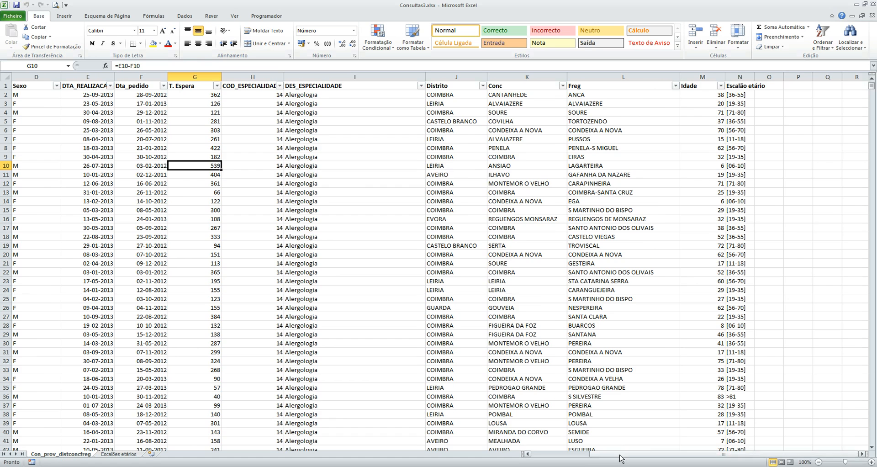
left_click_drag(617, 454, 560, 454)
left_click(53, 158)
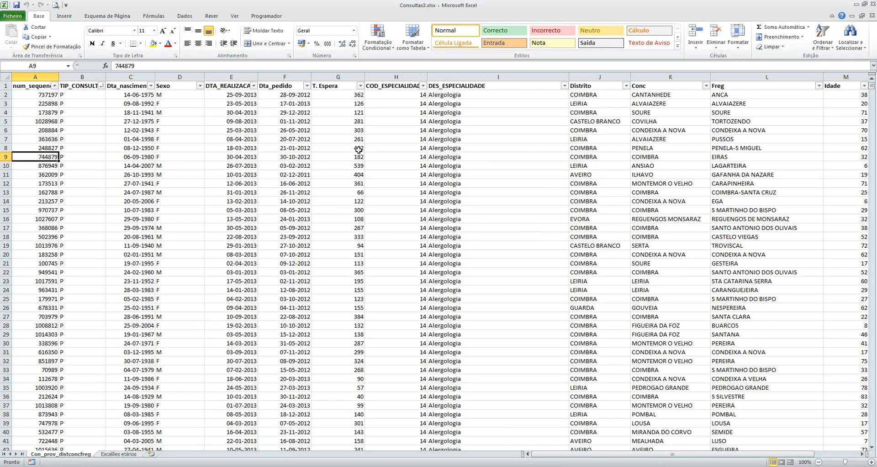
Step: Look through the data down to the last record in the sequential number column and return to the header row
left_click_drag(871, 90, 871, 124)
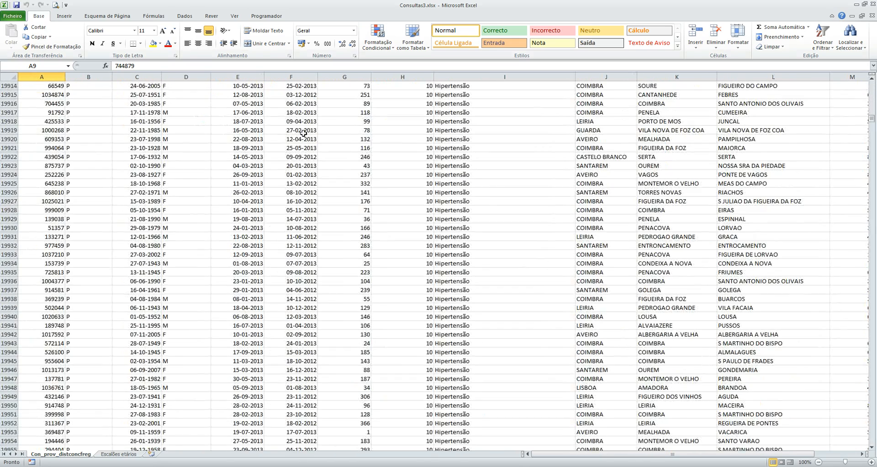
left_click(47, 141)
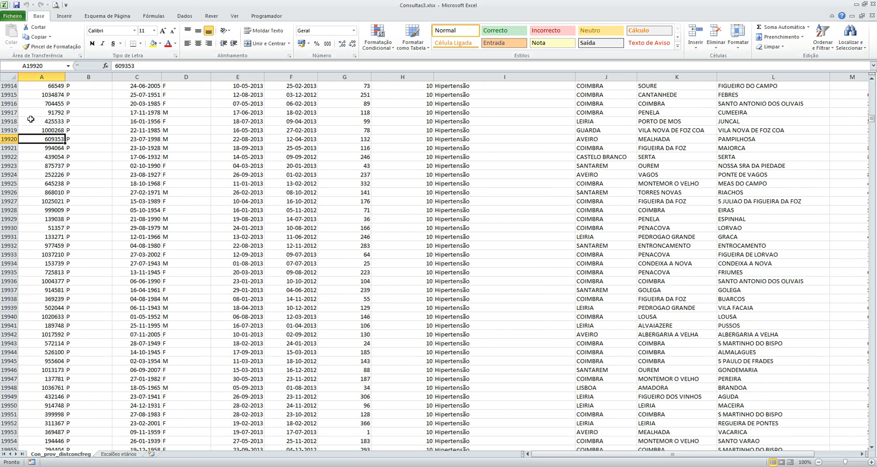
key("ctrl+Down")
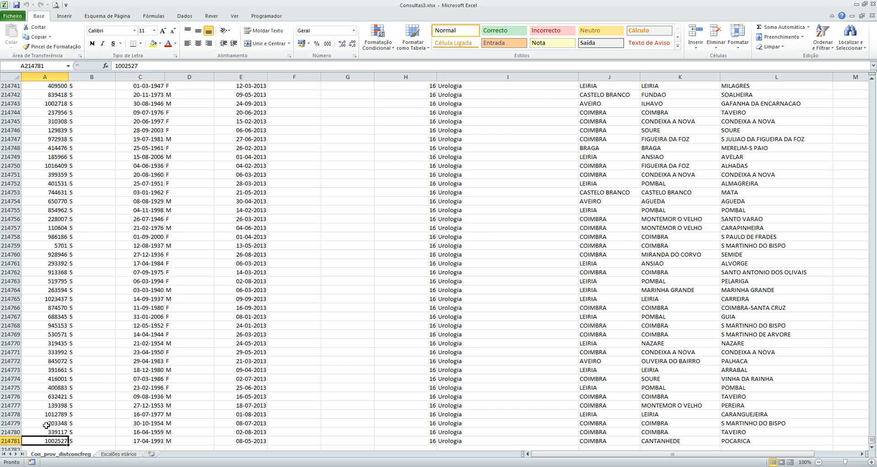
key("ctrl+Home")
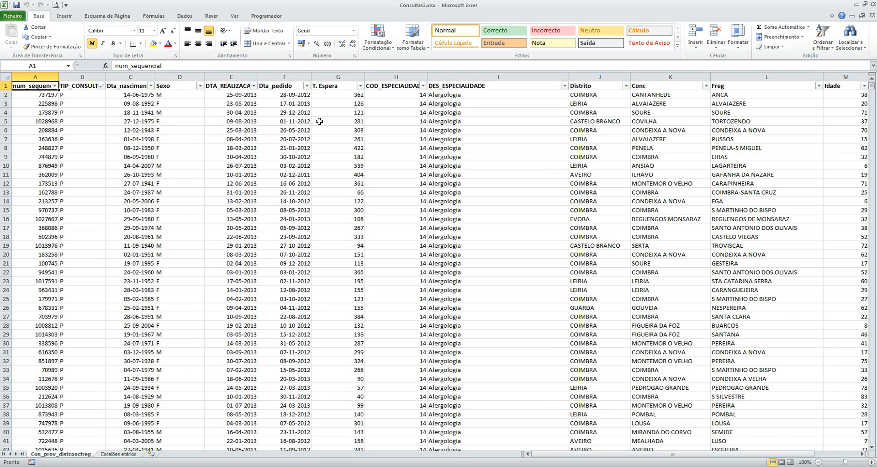
Step: Select a birth date cell inside the consultation data and start creating a PivotTable from it
left_click(148, 147)
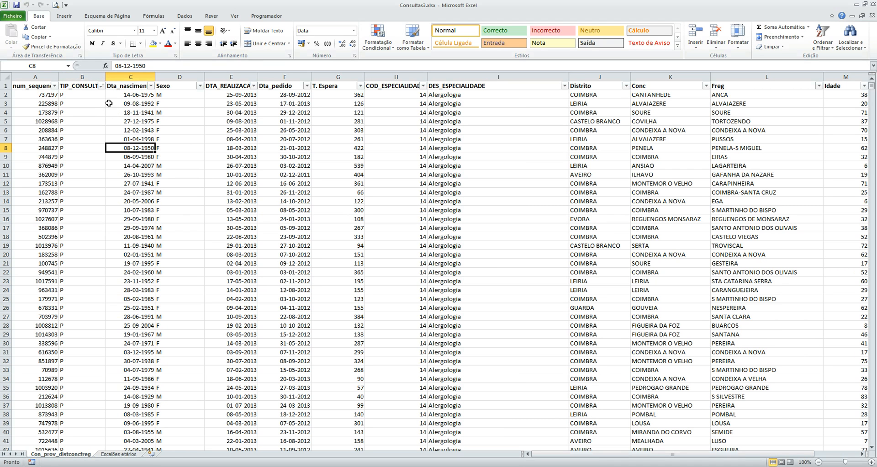
left_click(136, 138)
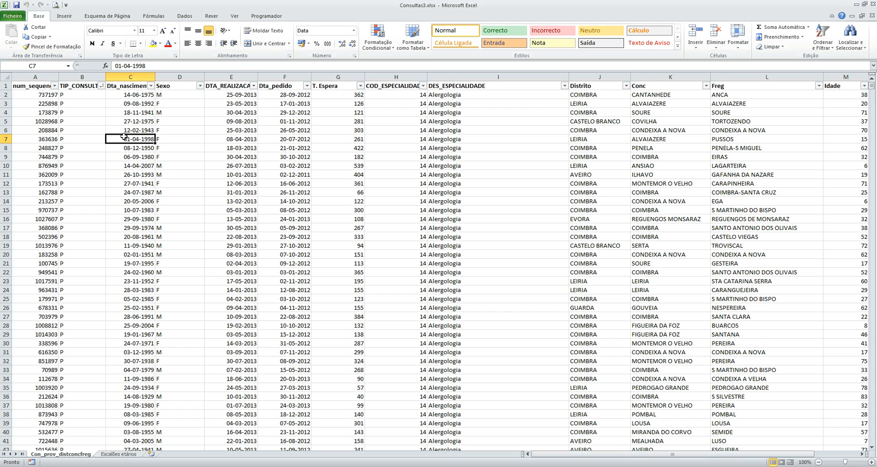
left_click_drag(126, 122, 163, 149)
left_click(138, 183)
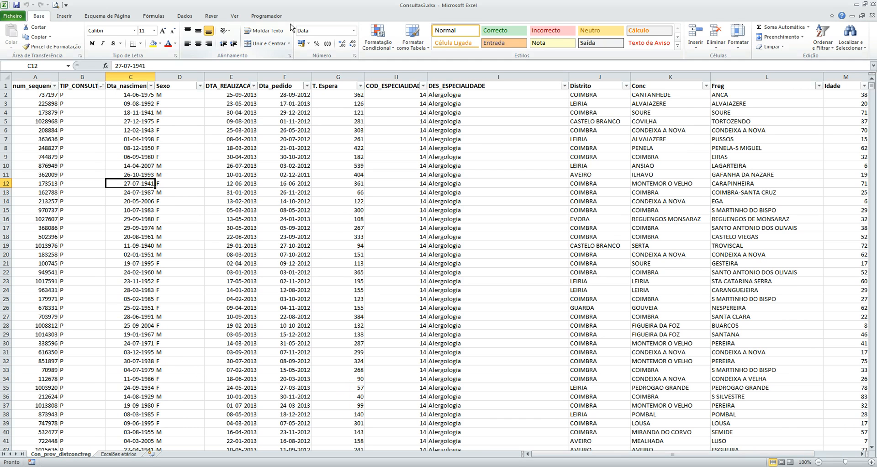
left_click(70, 19)
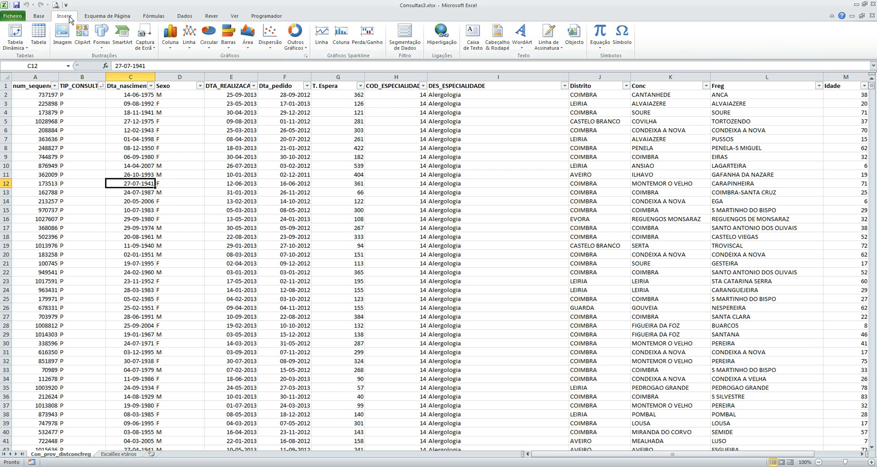
left_click(18, 42)
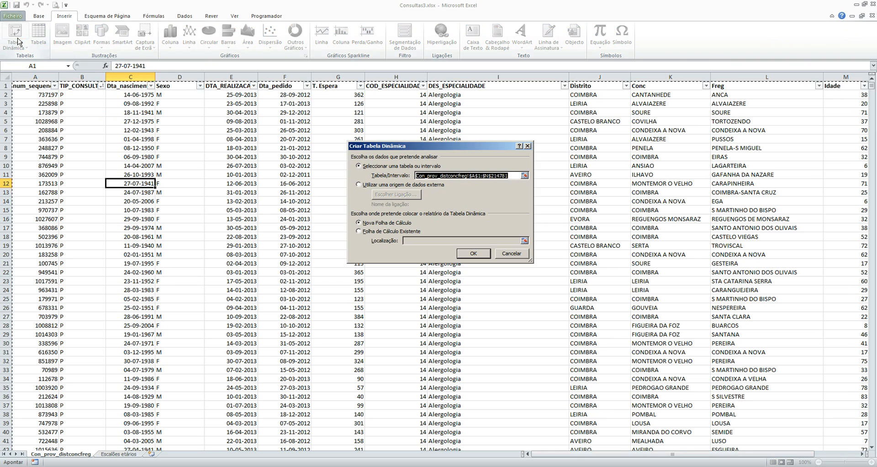
left_click_drag(366, 150, 324, 129)
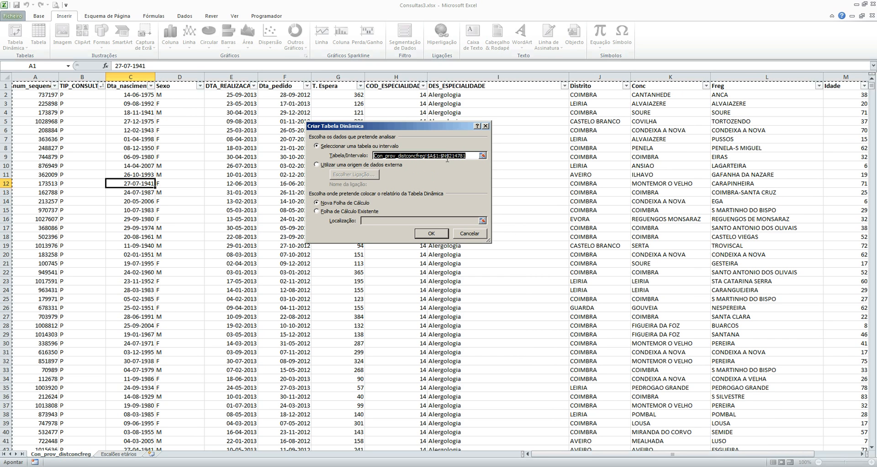
Step: Try to reselect the PivotTable source range on the Con_prov_distconcfreg sheet, starting at A1 and going down to the last record
left_click_drag(443, 155, 468, 158)
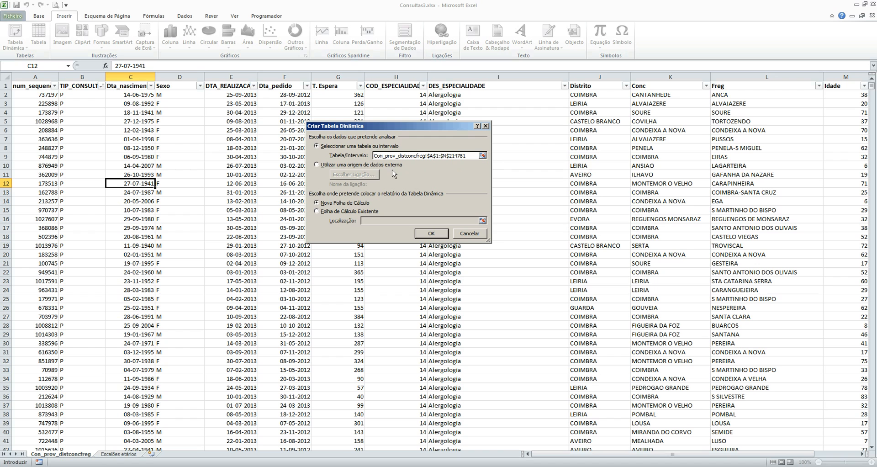
left_click(482, 156)
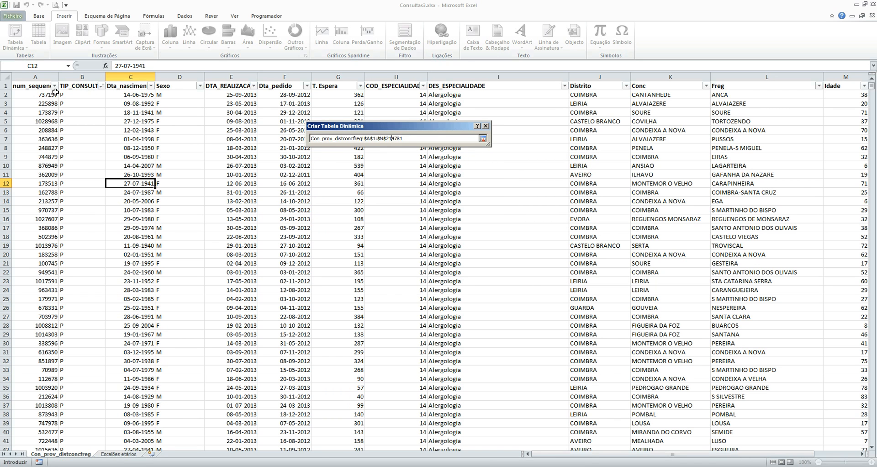
left_click(28, 86)
type("<")
key("End")
key("Down")
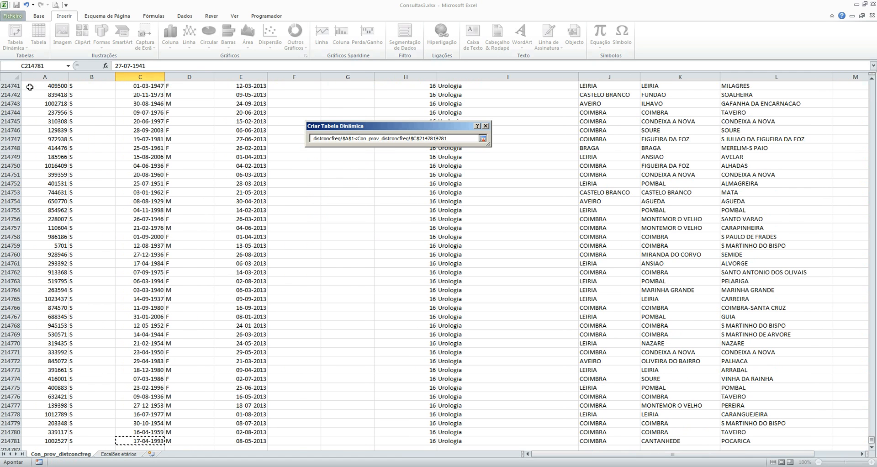
key("Up")
key("super")
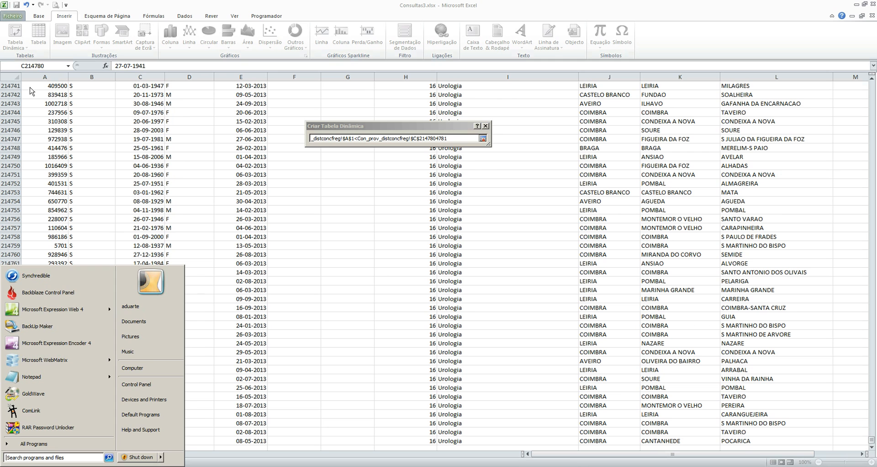
left_click(98, 182)
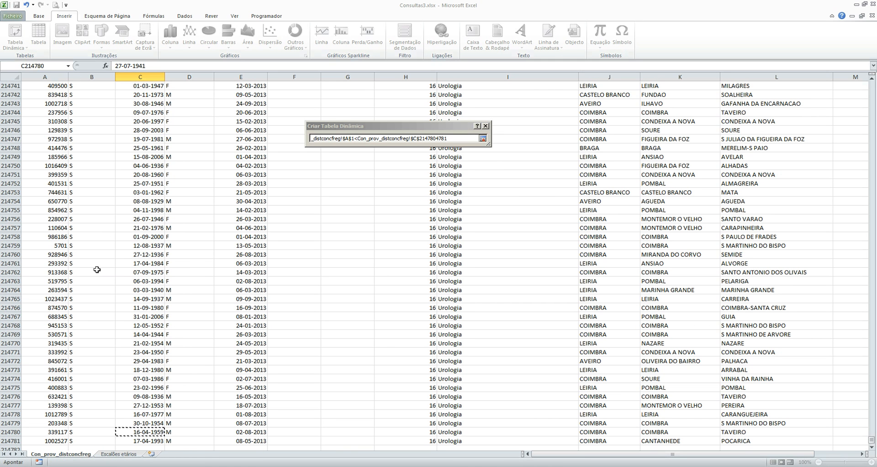
Step: Try to extend the PivotTable source selection from A1 across to column N and create the PivotTable on a new worksheet
left_click(66, 301)
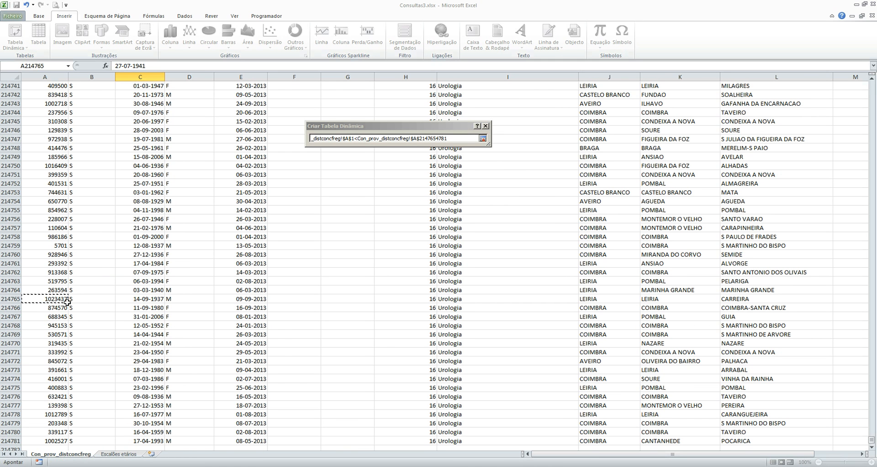
key("ctrl+Up")
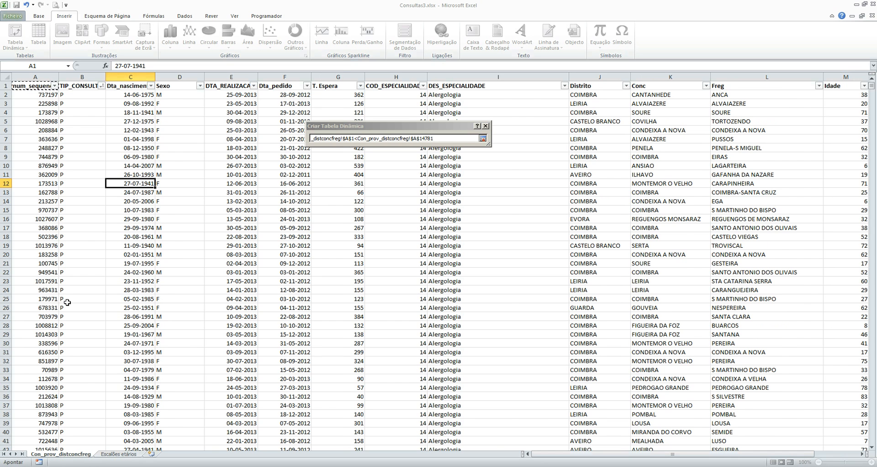
key("ctrl+shift+Right")
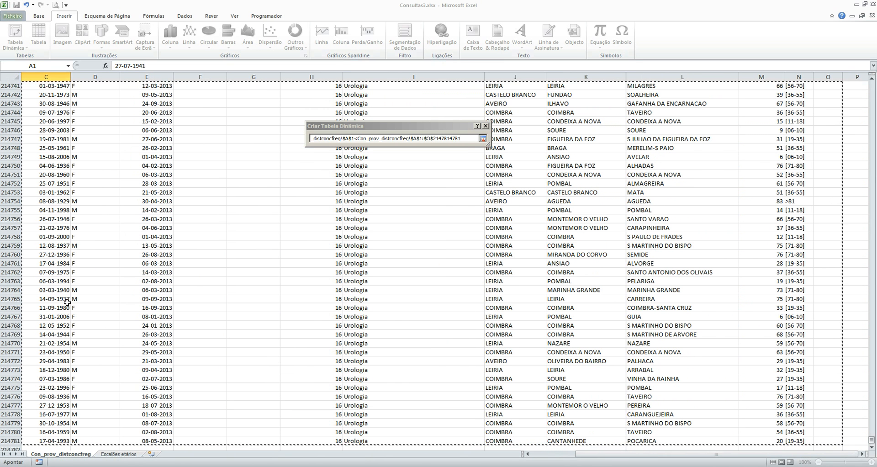
key("shift+Left")
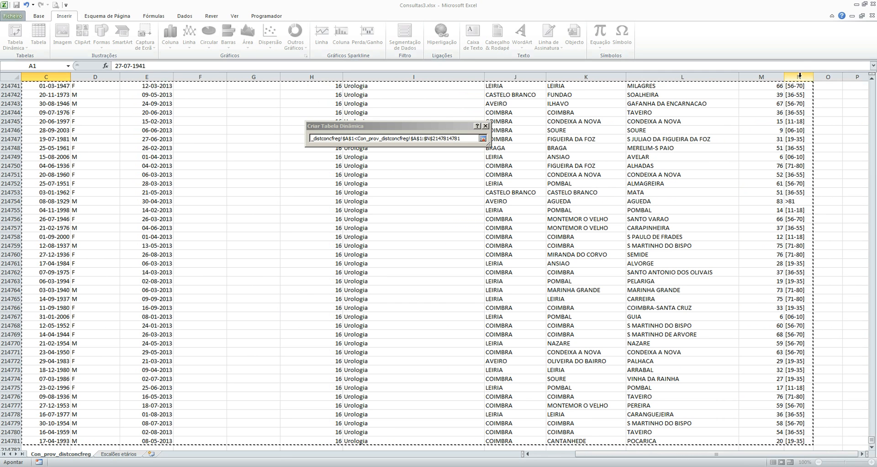
left_click(483, 139)
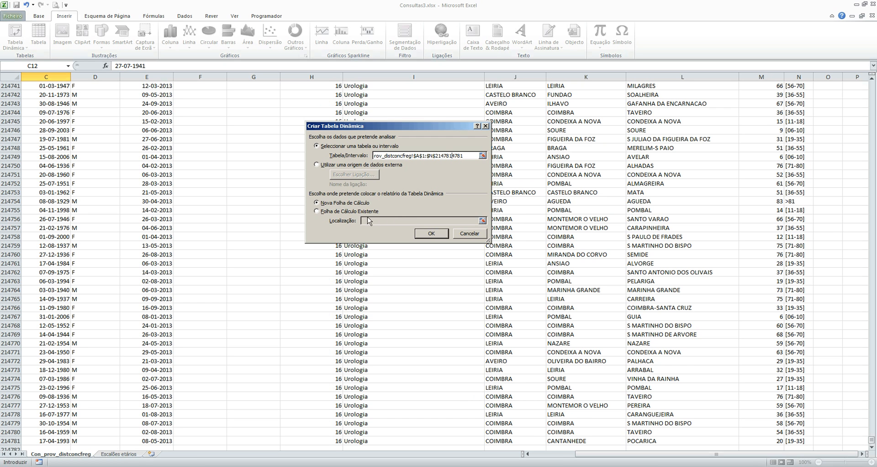
left_click(433, 234)
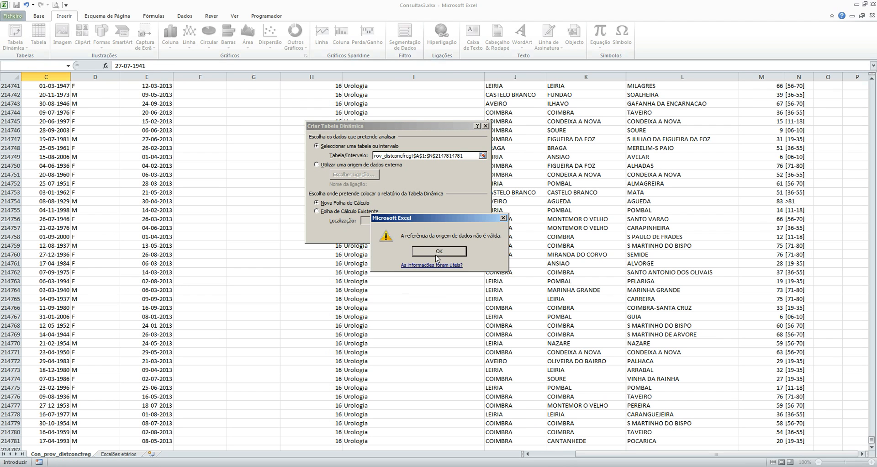
left_click(438, 252)
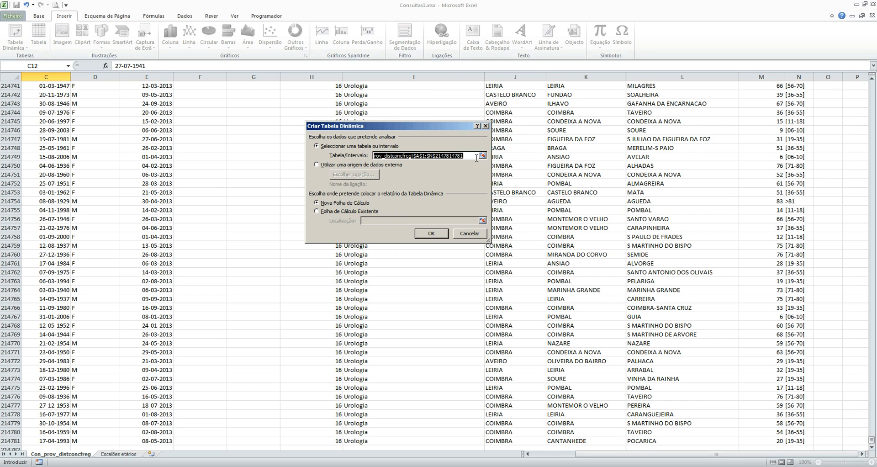
Step: Try to correct the source range reference by removing the surplus digits after $N$214781, and create the PivotTable again
left_click_drag(475, 158, 338, 158)
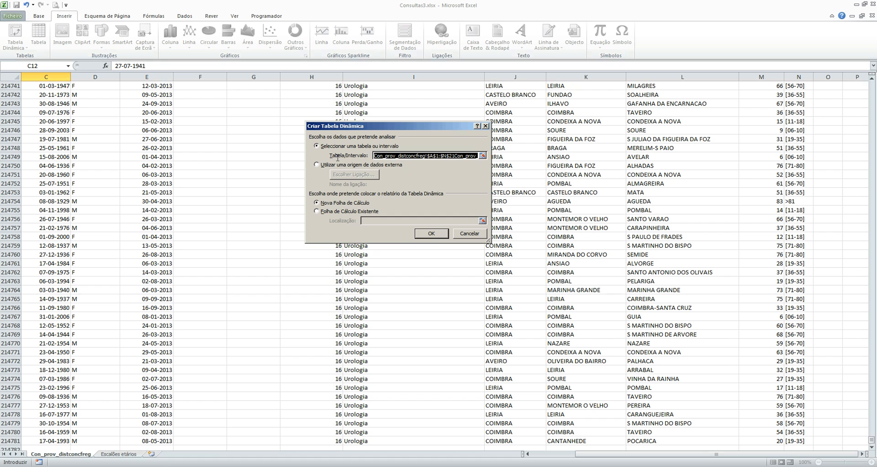
left_click_drag(402, 158, 493, 157)
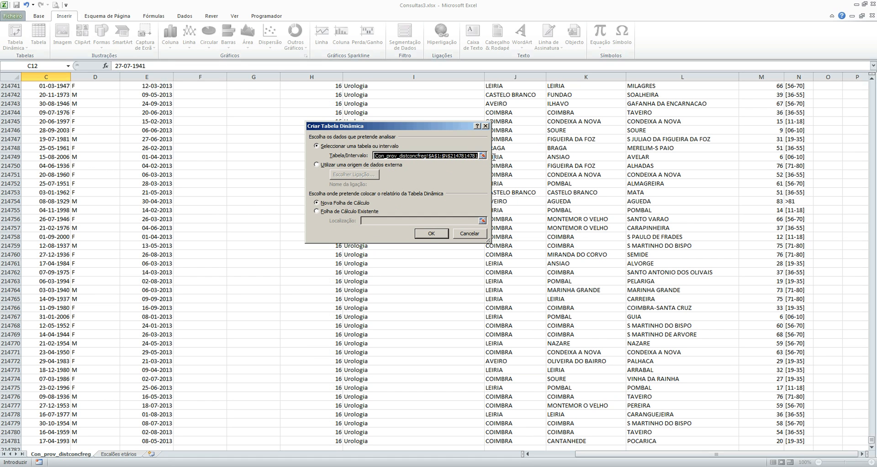
left_click(457, 156)
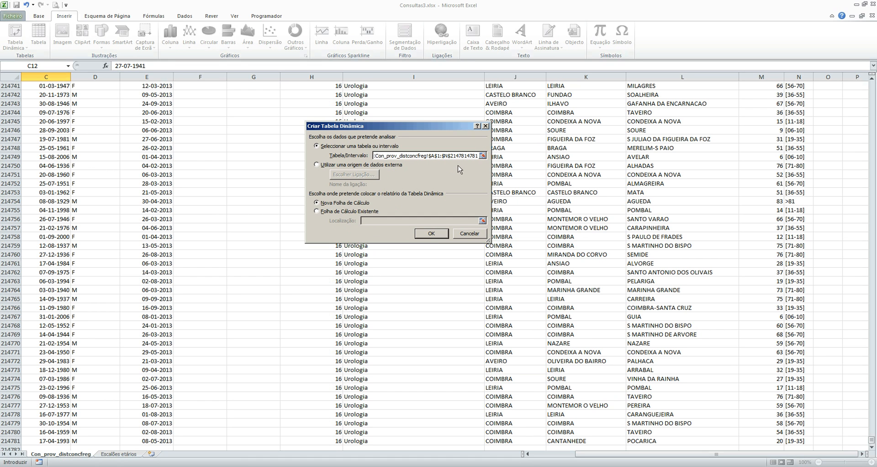
left_click_drag(466, 156, 522, 158)
key("BackSpace")
left_click(436, 234)
left_click(435, 255)
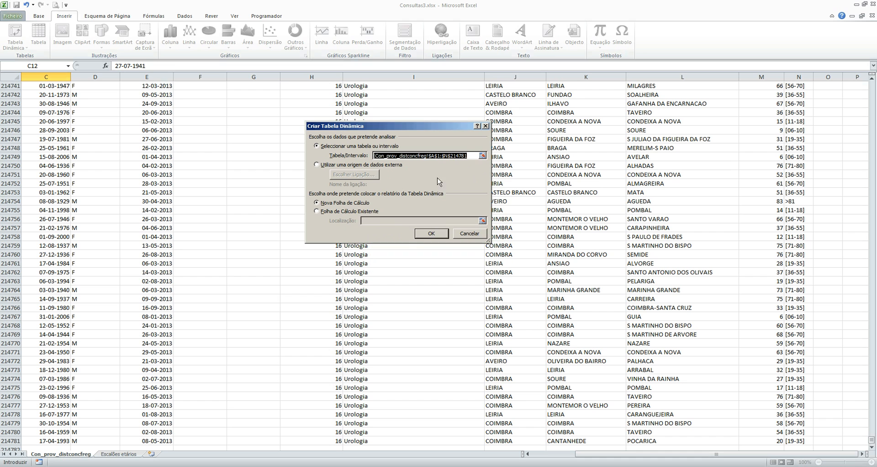
left_click(483, 156)
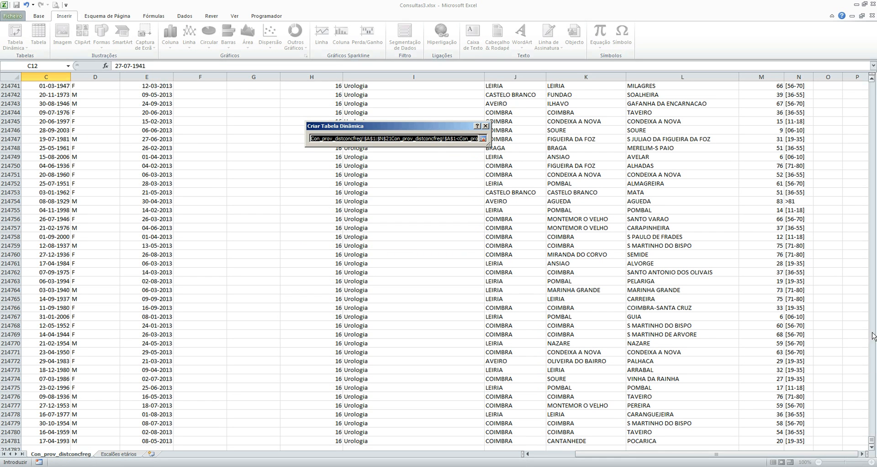
left_click_drag(872, 440, 872, 85)
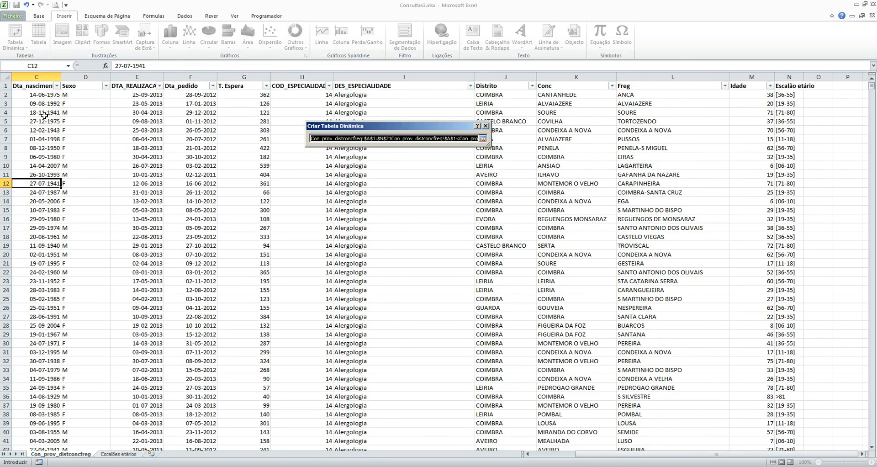
key("Return")
key("Escape")
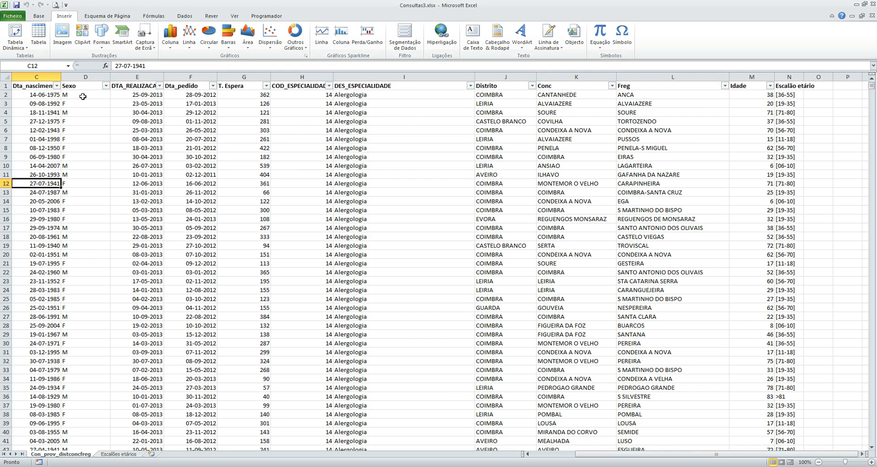
Step: Create a PivotTable from Con_prov_distconcfreg!$A$1:$N$214781 on a new worksheet, rename that sheet TD, and cancel the backup prompt
left_click(15, 34)
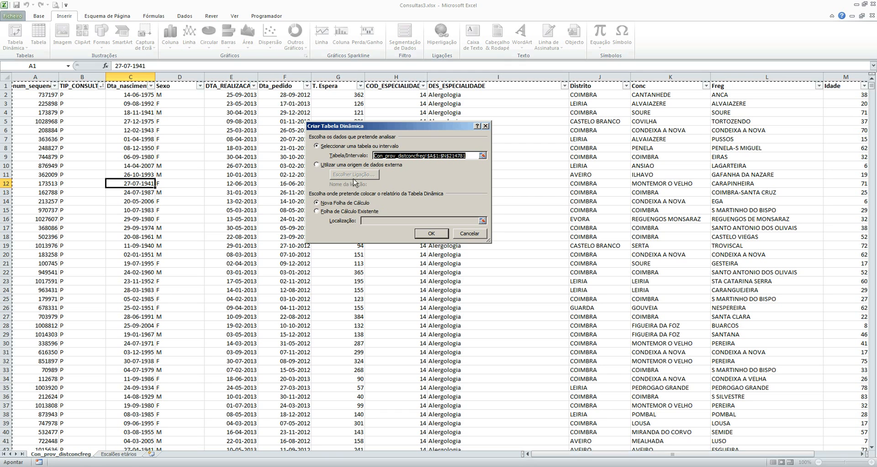
left_click(431, 234)
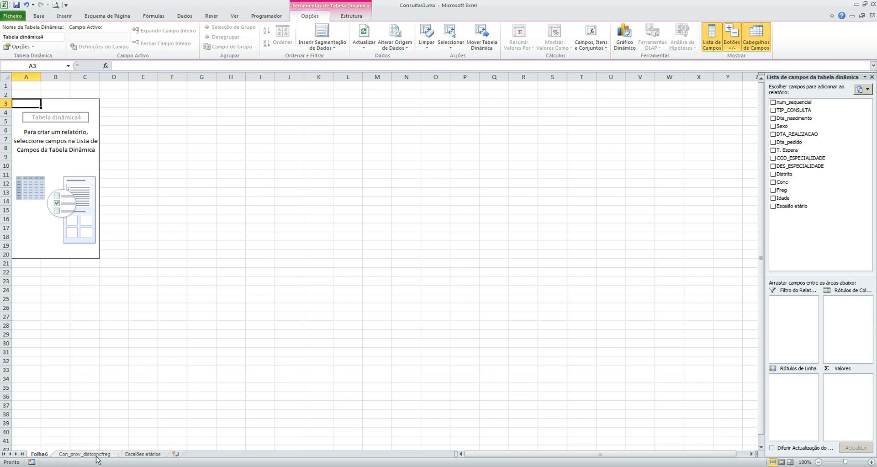
right_click(47, 457)
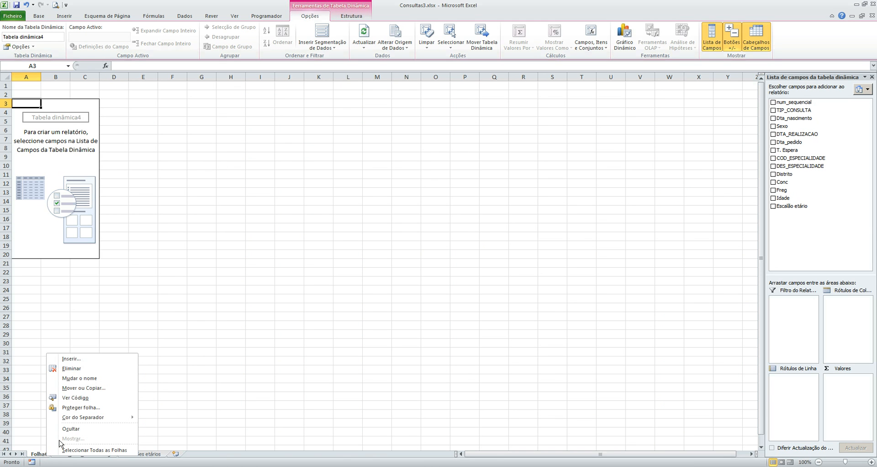
left_click(81, 380)
type("T")
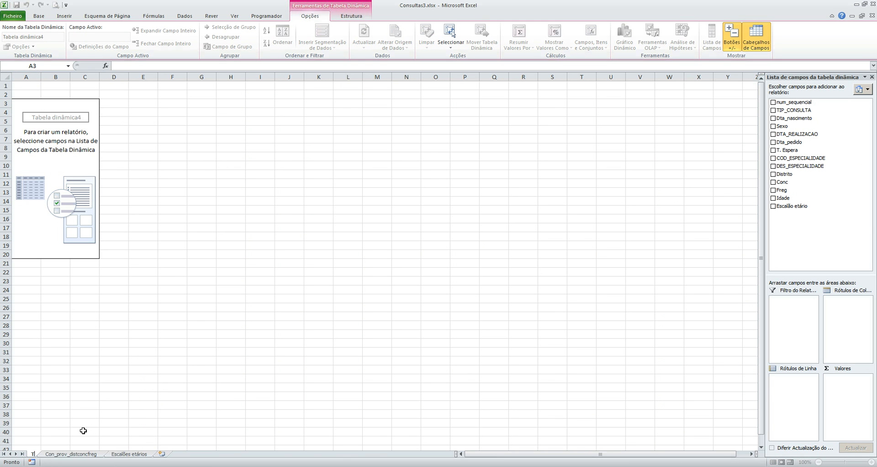
type("D")
key("Return")
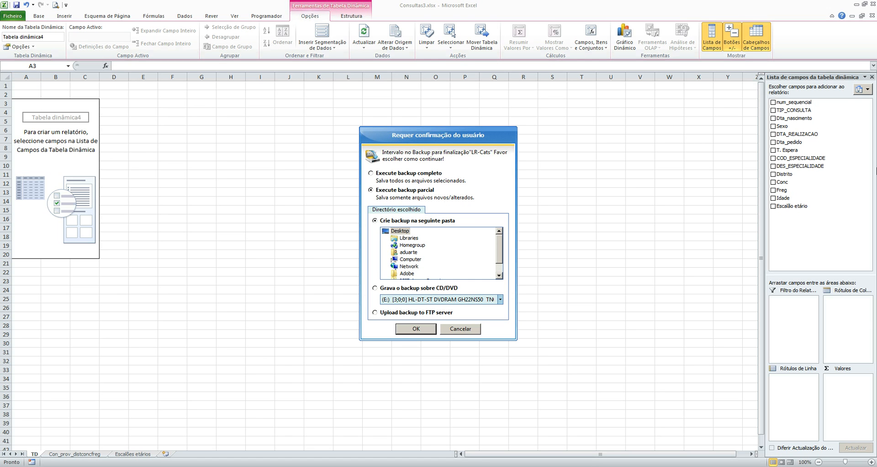
left_click(468, 330)
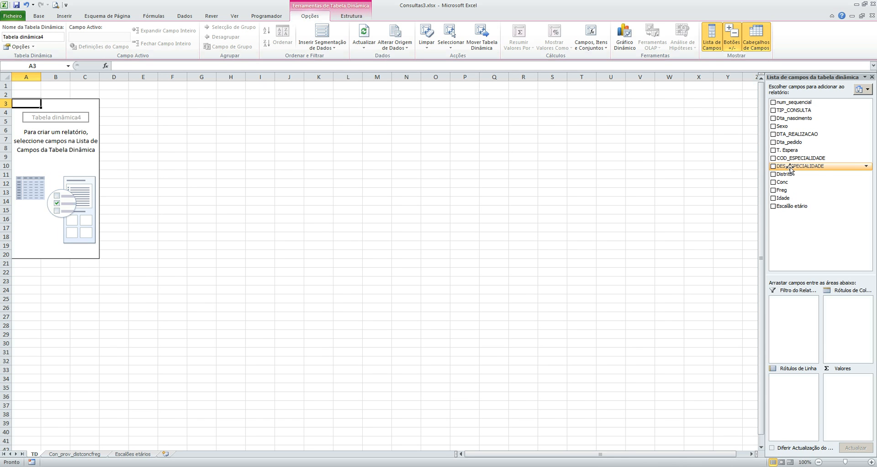
Step: Lay out the PivotTable with DES_ESPECIALIDADE as row labels and TIP_CONSULTA as column labels, and widen column C
left_click_drag(790, 166, 797, 384)
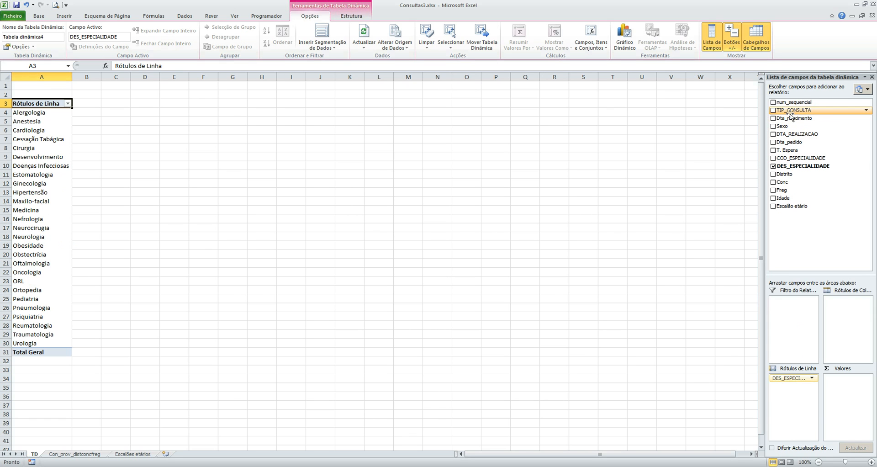
left_click_drag(790, 111, 842, 307)
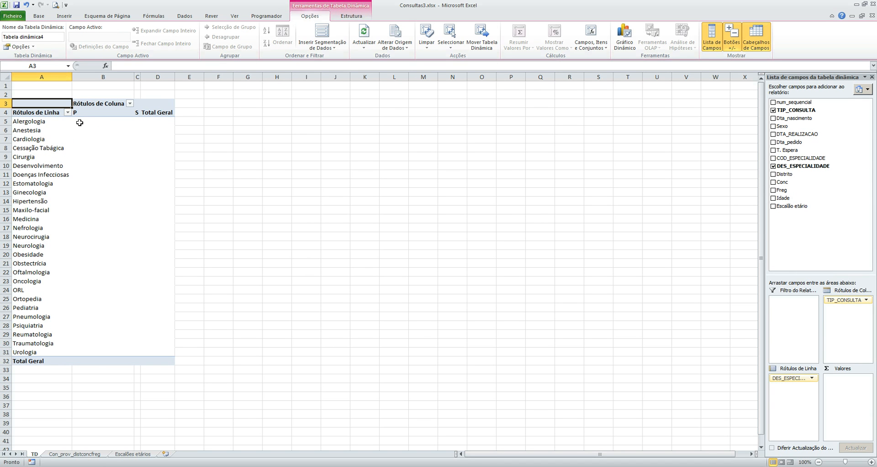
left_click_drag(141, 77, 169, 79)
left_click(184, 122)
left_click(18, 121)
left_click(29, 132)
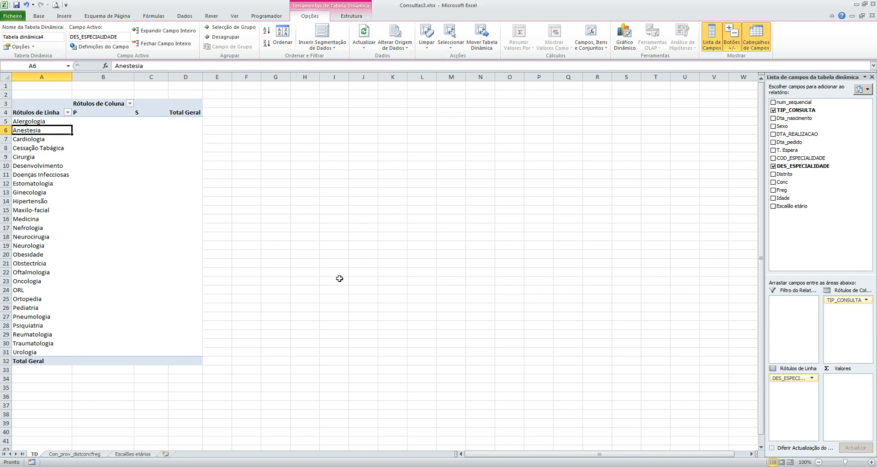
Step: Examine Dta_pedido and T. Espera on the Con_prov_distconcfreg sheet where the consultation type changes from P to S
left_click(74, 454)
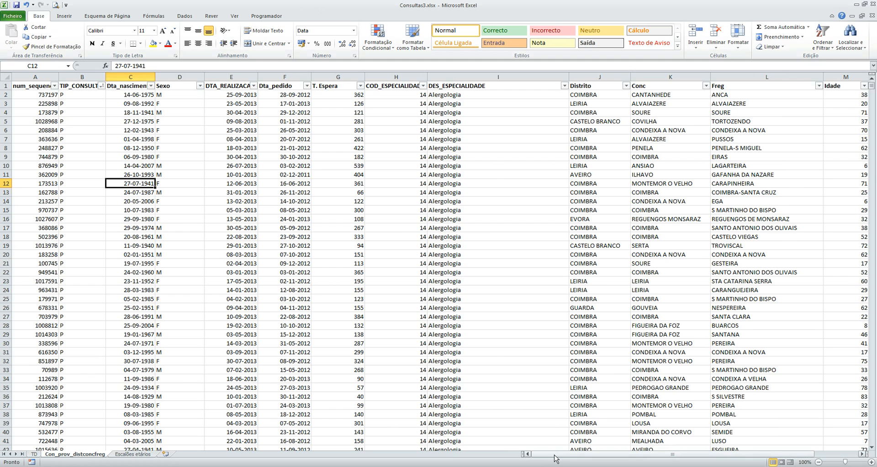
mouse_move(556, 458)
left_mouse_down()
mouse_move(588, 457)
mouse_move(572, 457)
left_mouse_up()
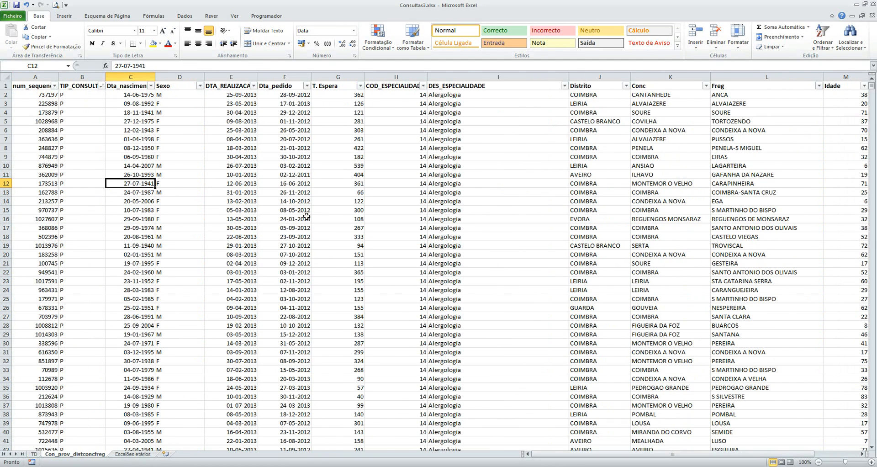
left_click(277, 95)
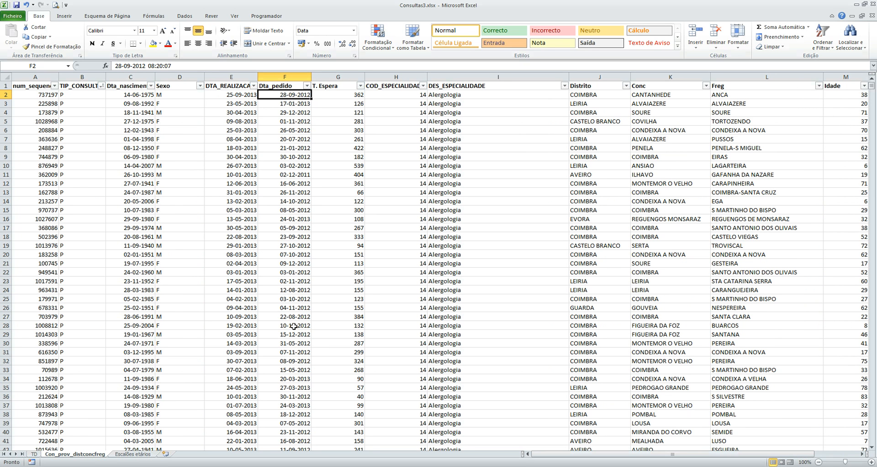
key("ctrl+Down")
key("Down")
key("Down")
key("Down")
key("Down")
key("Down")
key("Down")
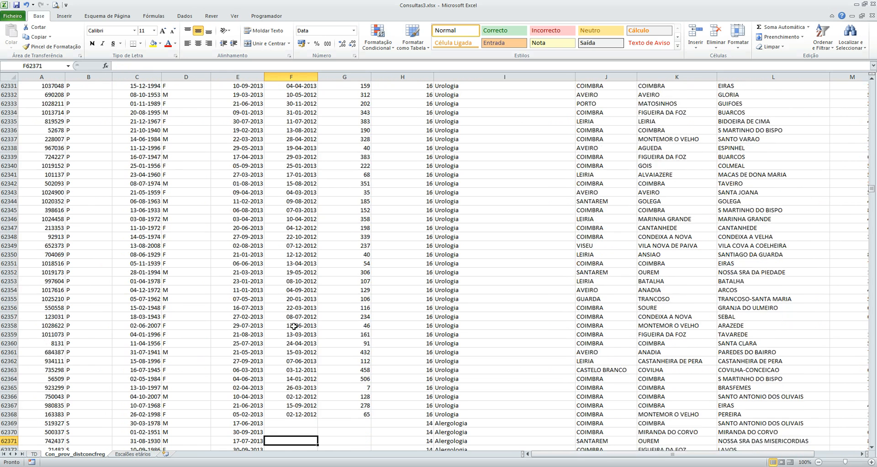
left_click_drag(75, 399, 75, 423)
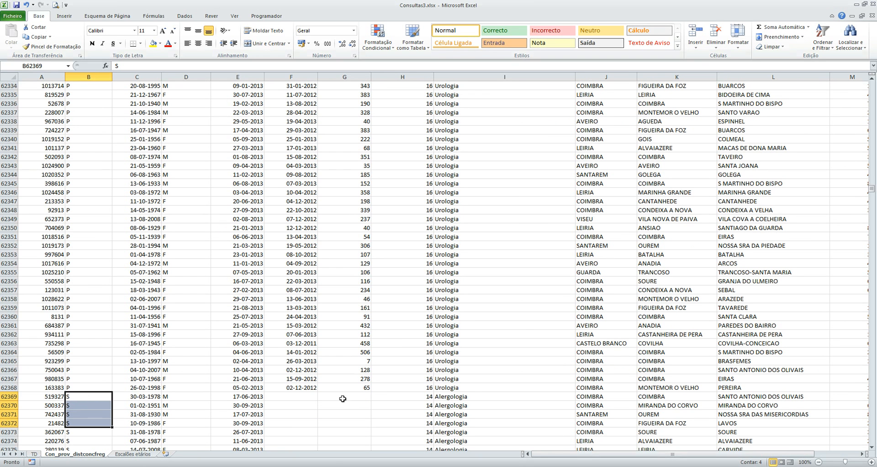
left_click(301, 396)
left_click(363, 397)
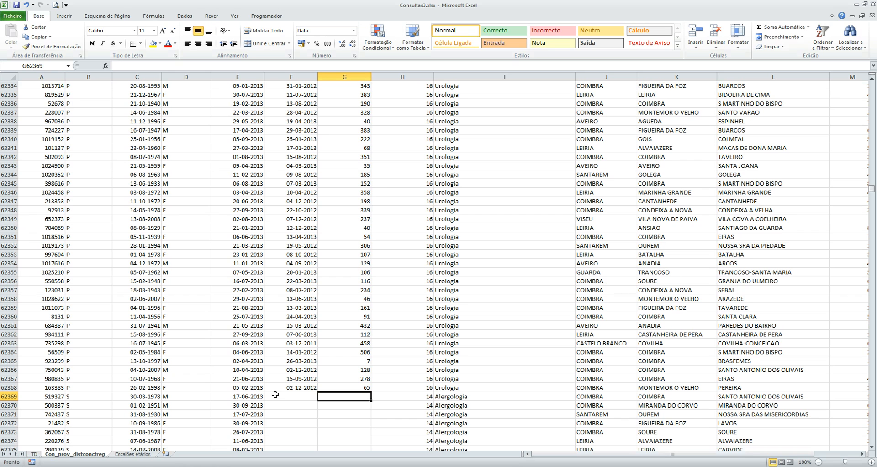
Step: Add num_sequencial to the values of the PivotTable on the TD sheet
left_click(34, 455)
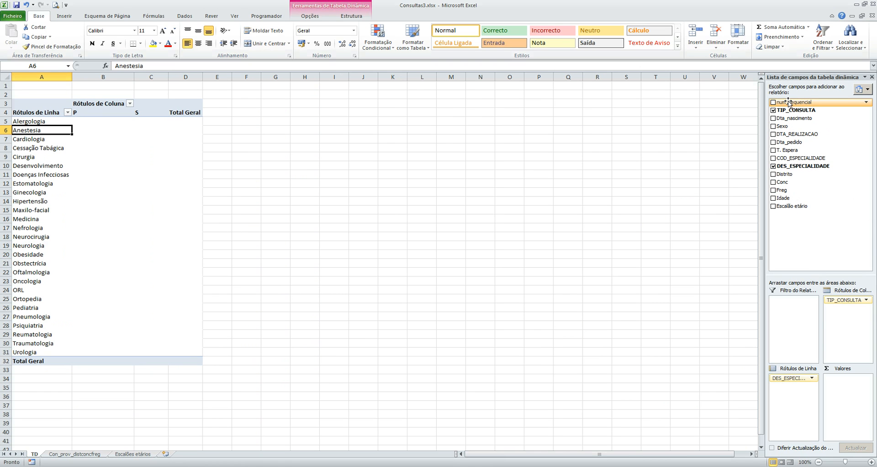
left_click_drag(789, 101, 849, 384)
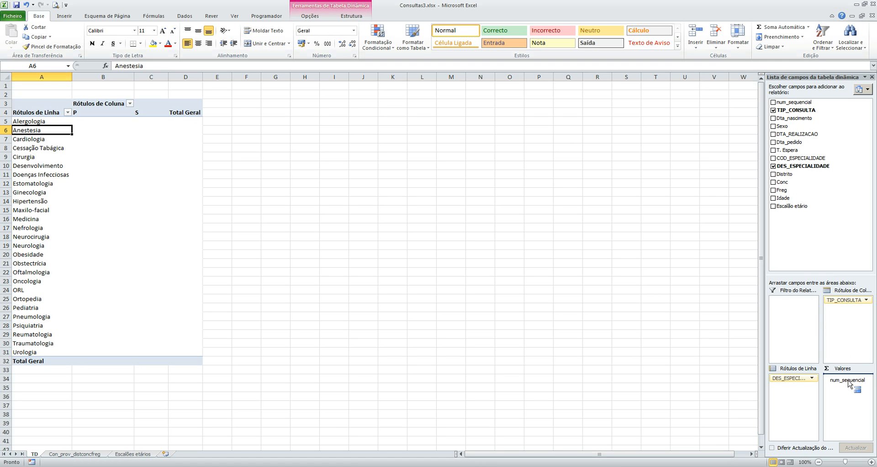
left_click_drag(849, 382, 848, 380)
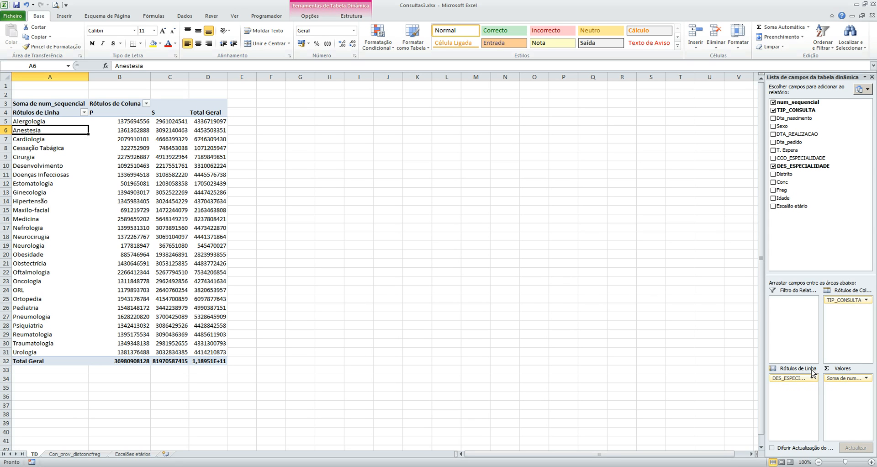
left_click(840, 378)
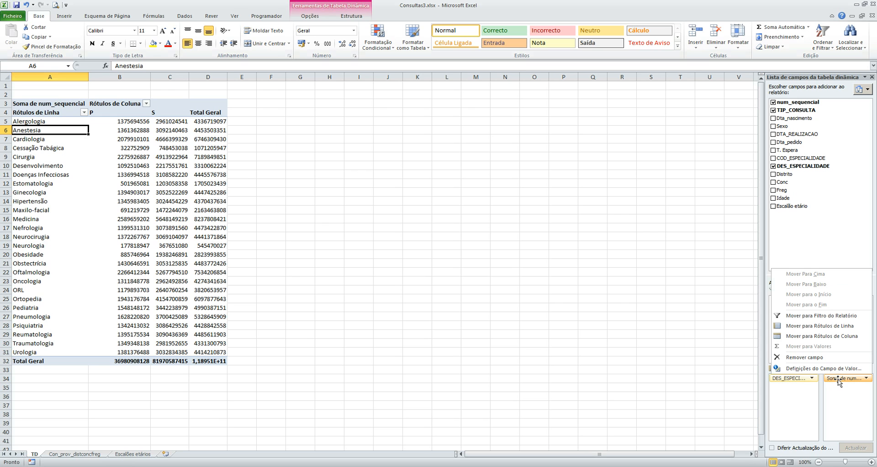
left_click(814, 369)
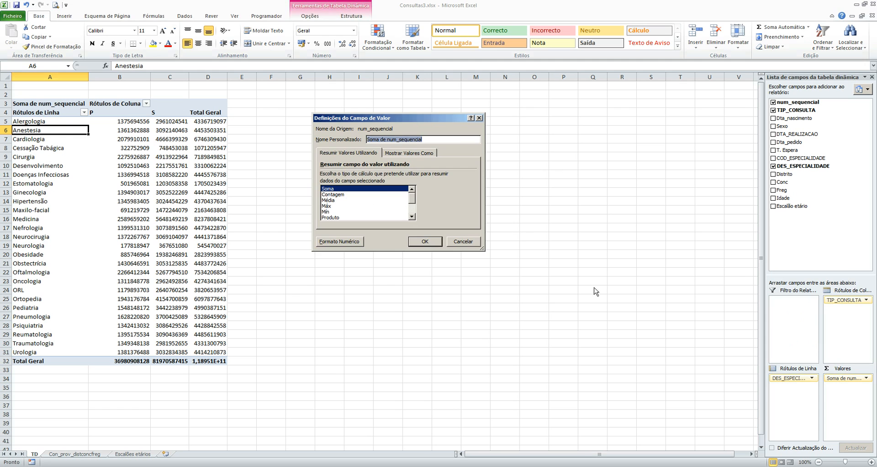
left_click(338, 195)
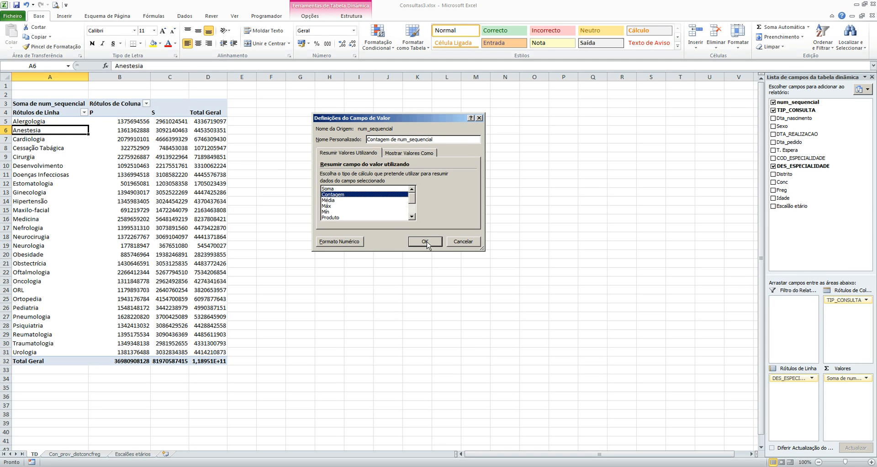
left_click(459, 243)
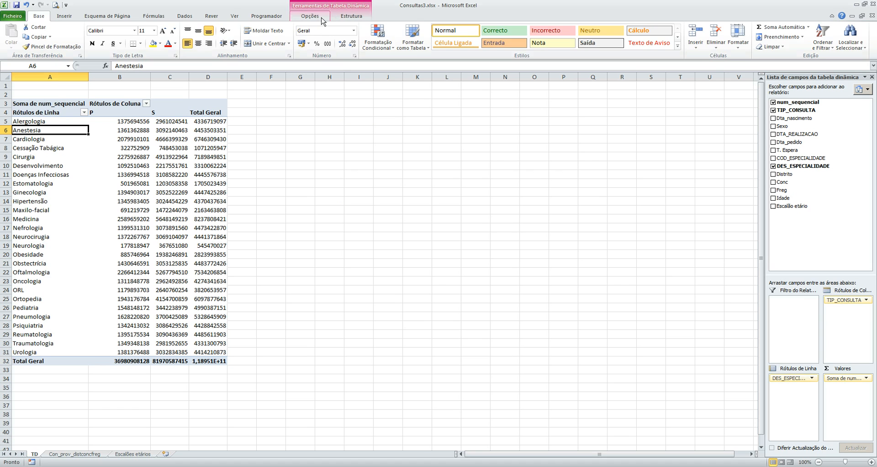
Step: Summarize the num_sequencial value field of the PivotTable by Contagem instead of Soma
left_click(310, 16)
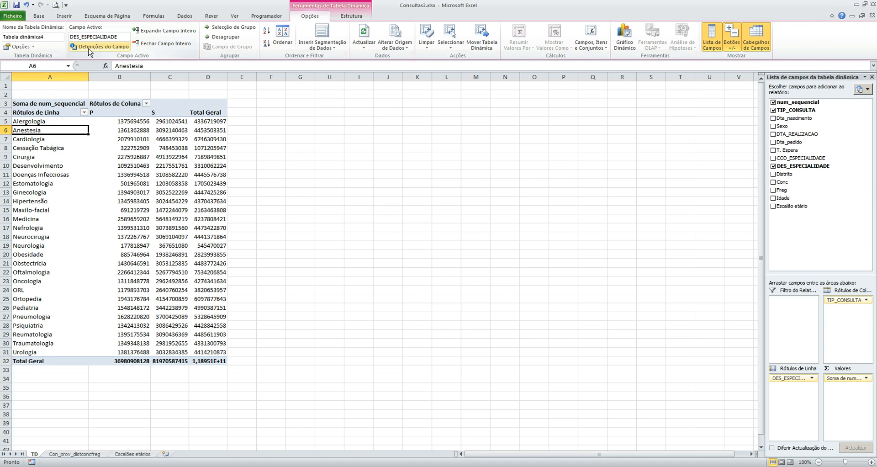
left_click(139, 154)
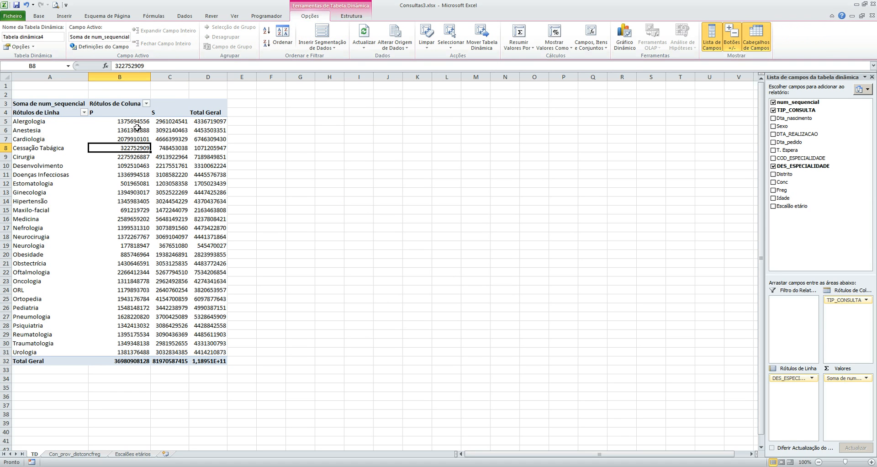
left_click(201, 140)
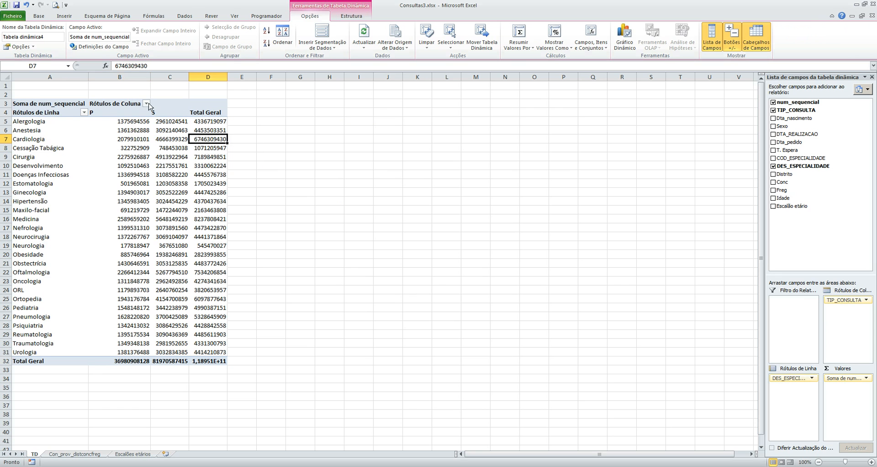
left_click(99, 46)
left_click(331, 194)
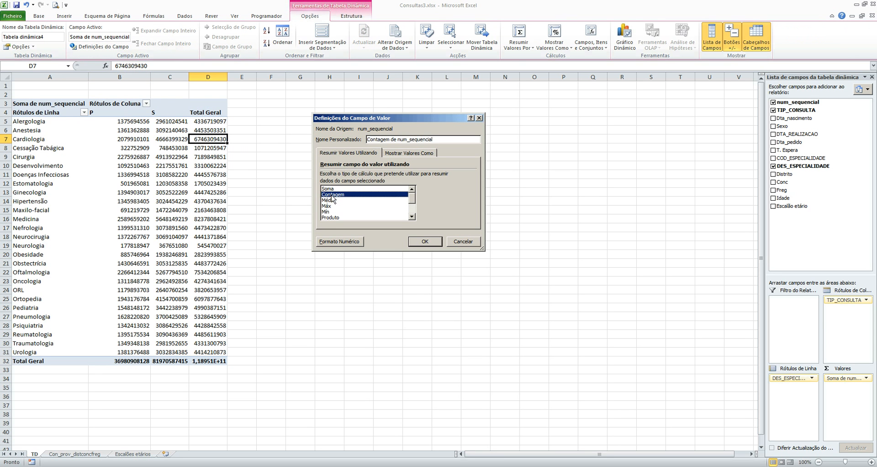
left_click(425, 241)
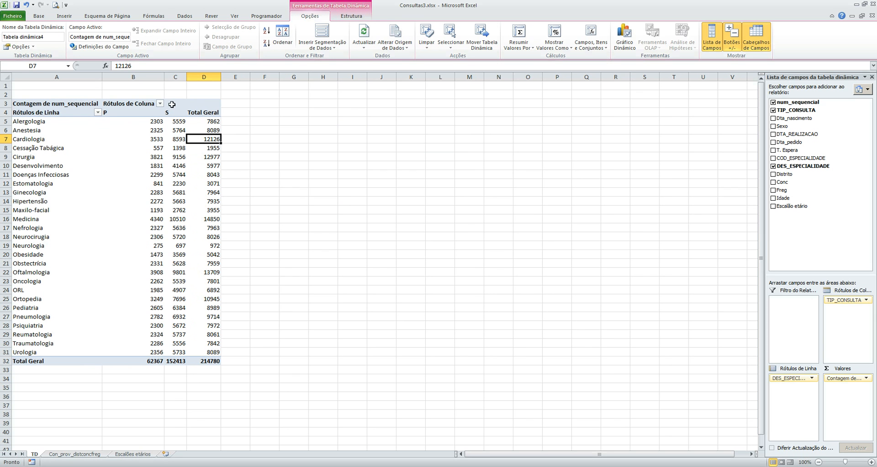
Step: Check the PivotTable's grand total against the last data row on the Con_prov_distconcfreg sheet, and return to the TD sheet
left_click(215, 122)
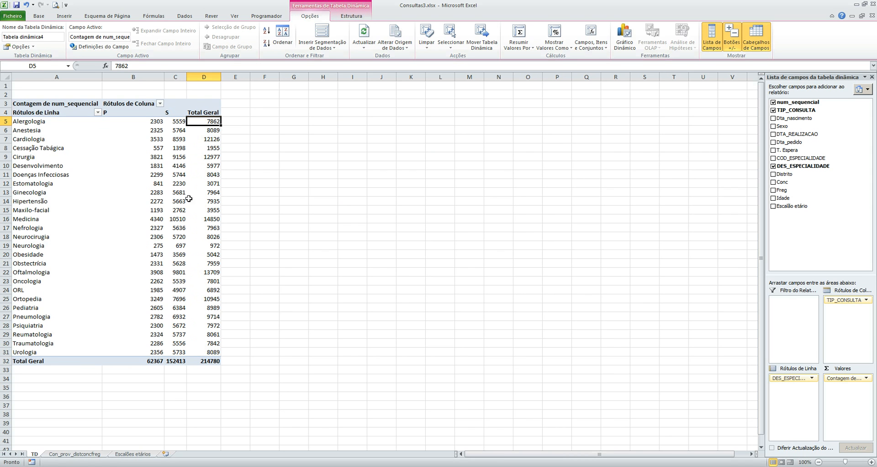
left_click(217, 362)
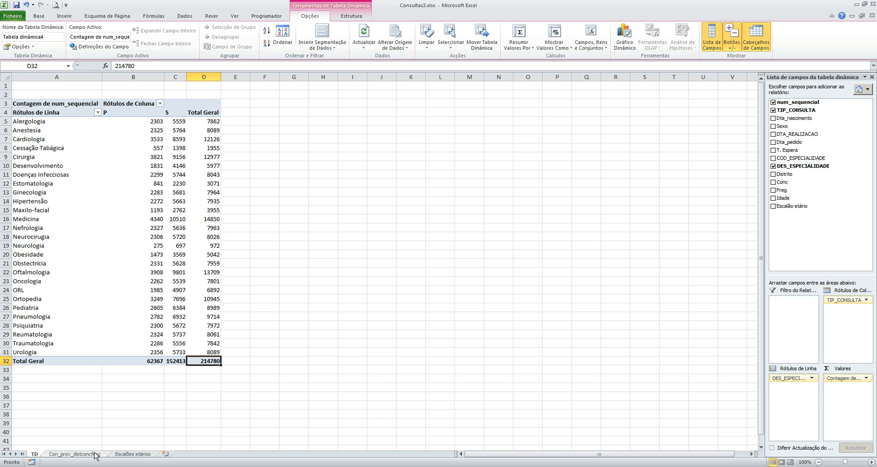
left_click(75, 454)
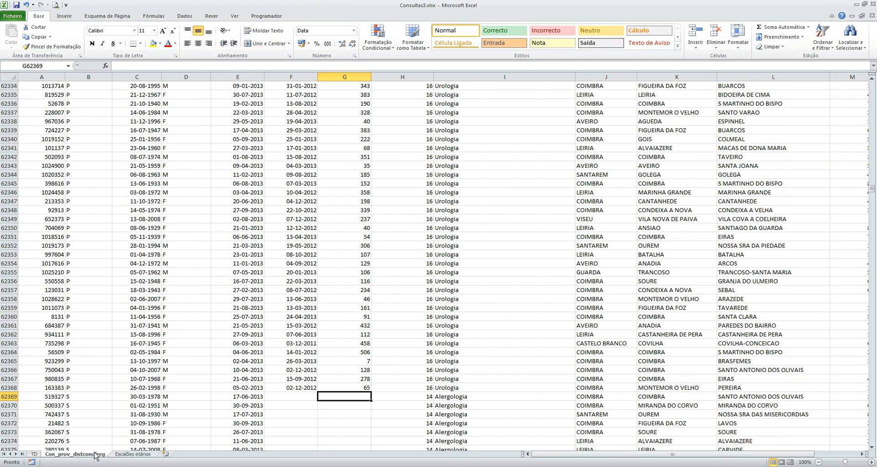
left_click(55, 237)
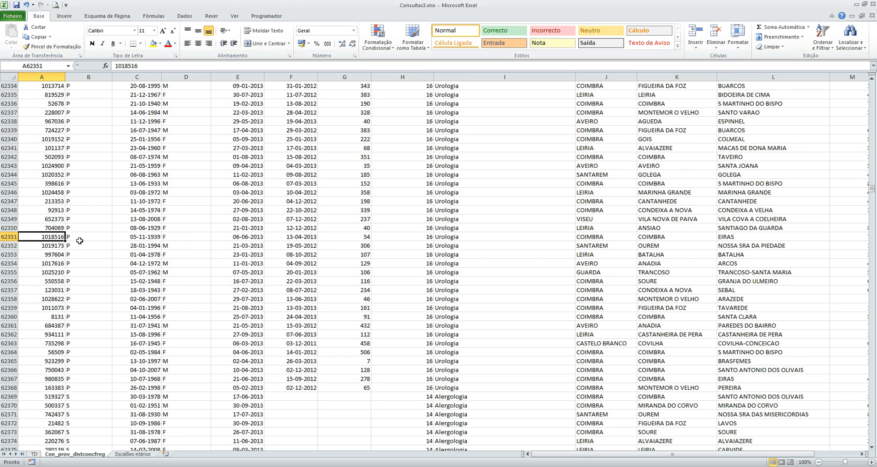
key("ctrl+Down")
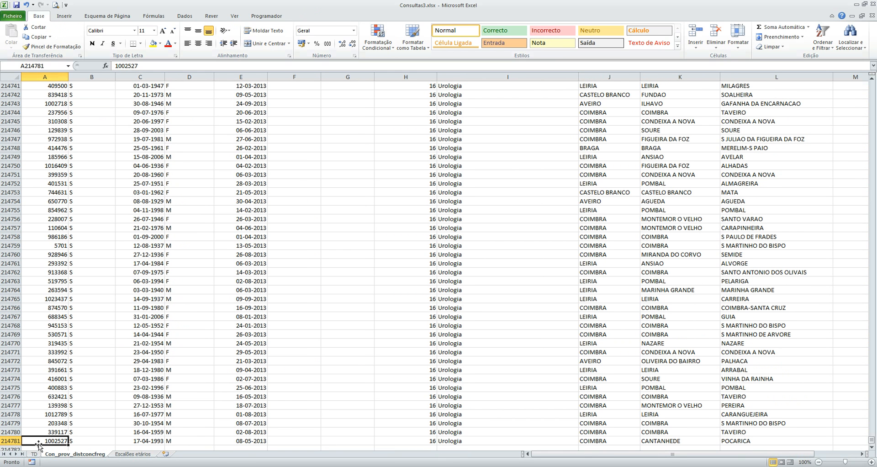
key("ctrl+Up")
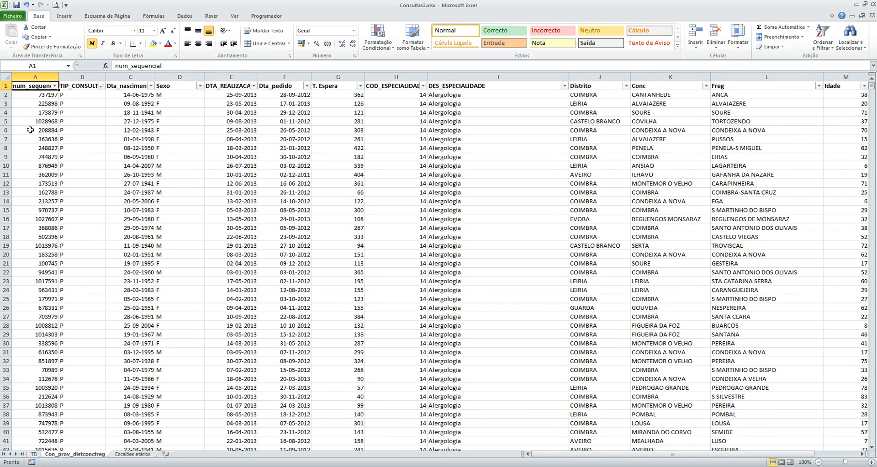
left_click(33, 454)
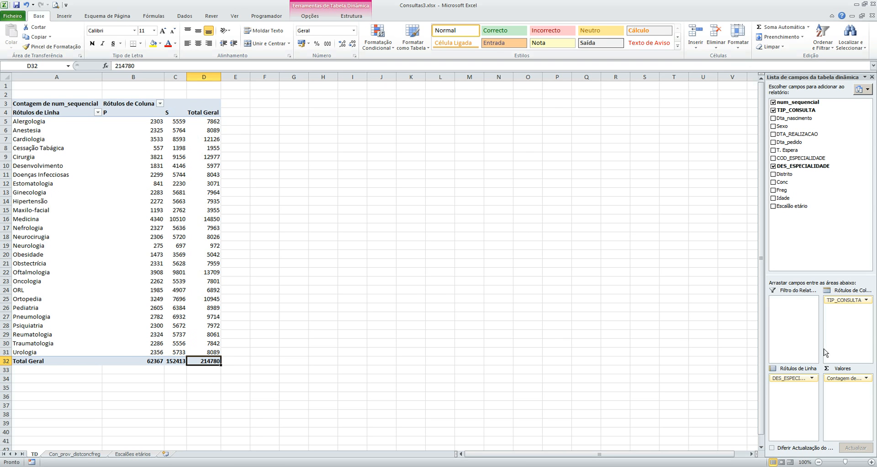
Step: Remove all fields from the PivotTable on the TD sheet to leave its layout empty
left_click_drag(789, 379, 717, 442)
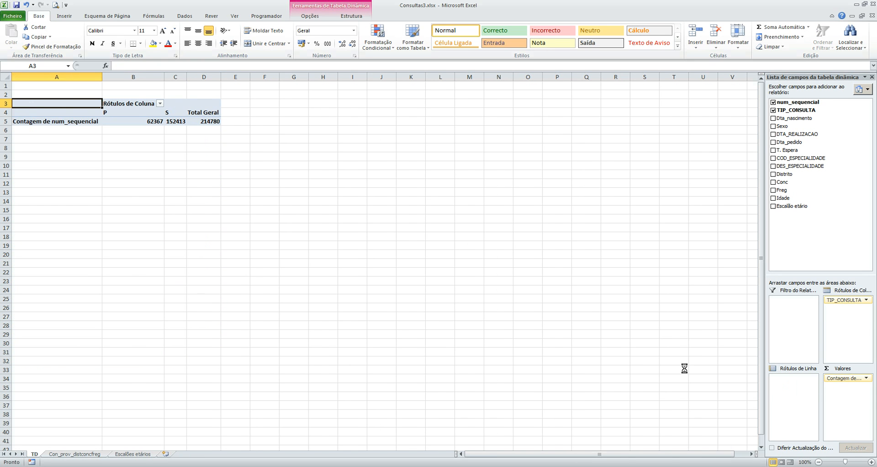
left_click_drag(838, 299, 668, 308)
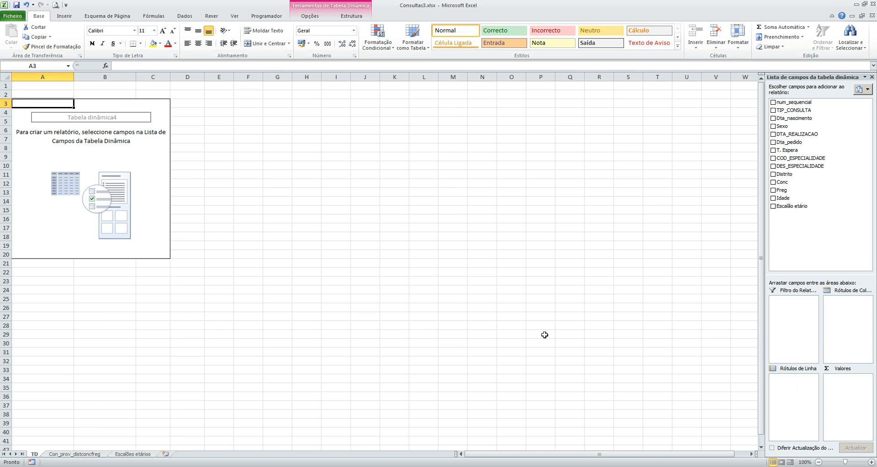
left_click(62, 17)
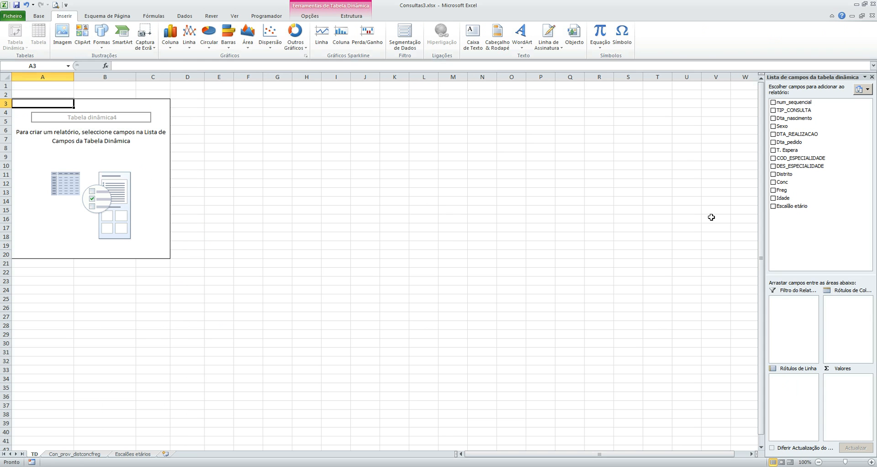
Step: Lay out the empty PivotTable with DES_ESPECIALIDADE as row labels, TIP_CONSULTA as column labels and num_sequencial as values
left_click_drag(798, 166, 789, 380)
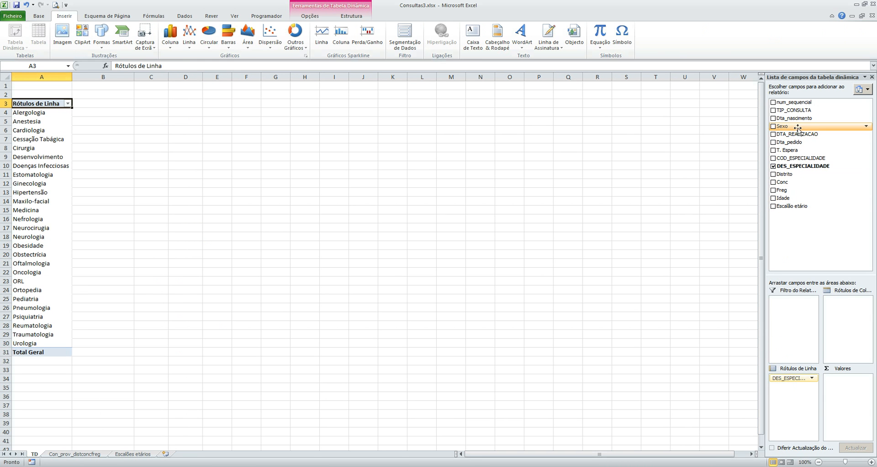
left_click_drag(795, 111, 836, 300)
left_click_drag(788, 102, 836, 389)
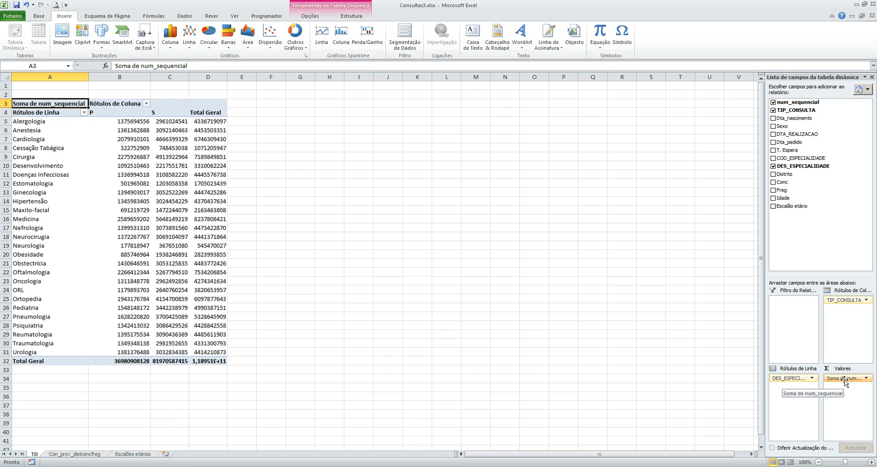
Step: Change the num_sequencial value field settings so that it is summarized by Contagem
left_click(845, 382)
left_click(814, 373)
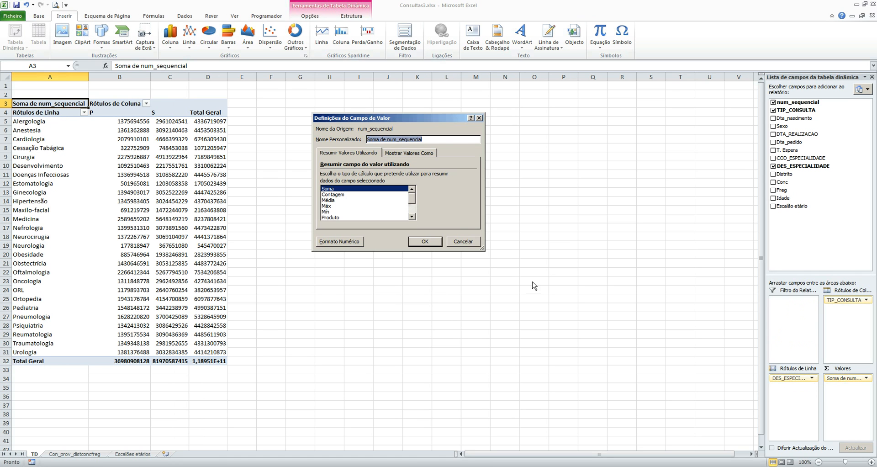
left_click(378, 194)
left_click(424, 242)
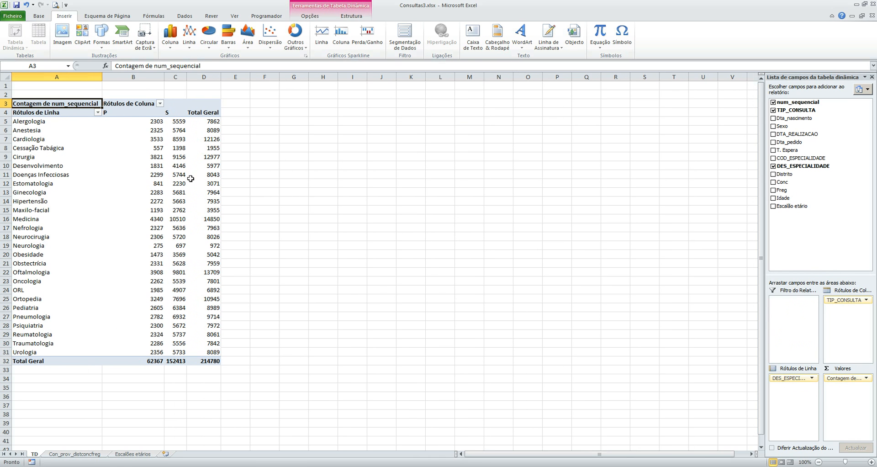
Step: Add Distrito to the row labels of the PivotTable, above DES_ESPECIALIDADE
mouse_move(165, 165)
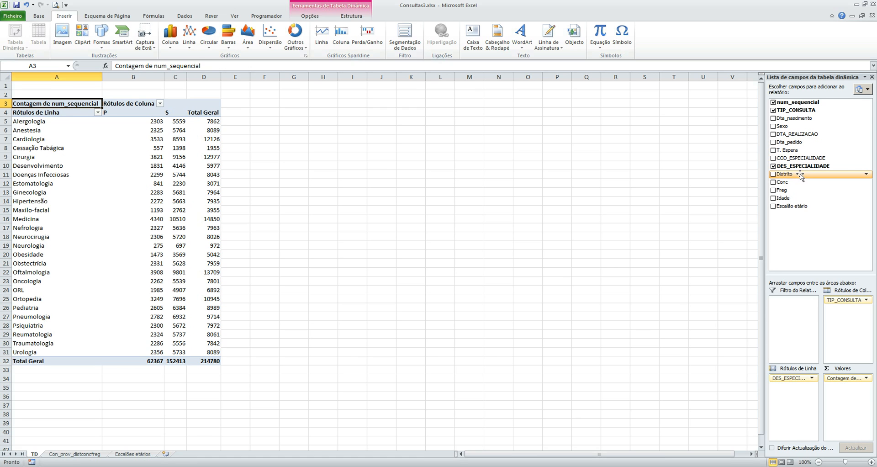
left_click_drag(800, 175, 801, 303)
left_click_drag(800, 340, 794, 378)
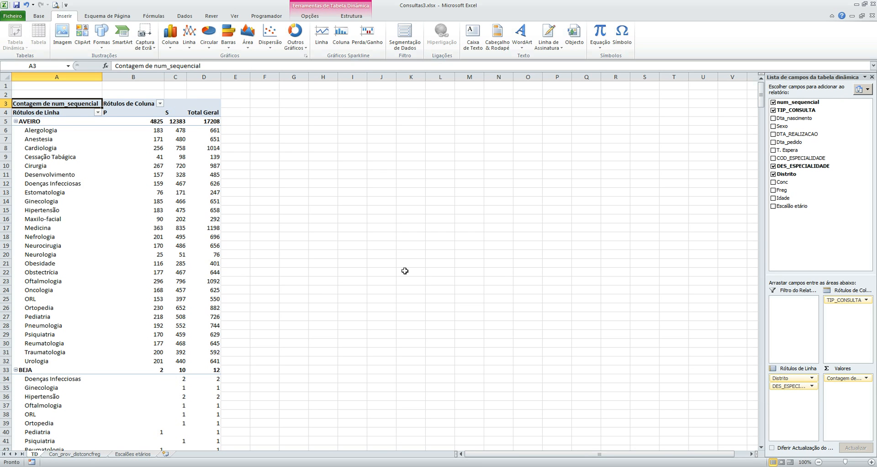
Step: Place DES_ESPECIALIDADE above Distrito in the row labels and collapse all specialties
mouse_move(152, 206)
left_click_drag(784, 386, 784, 378)
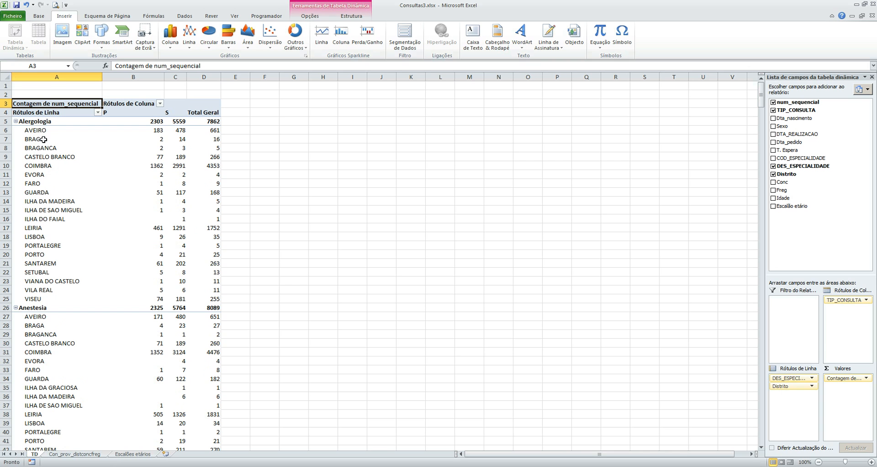
left_click(42, 122)
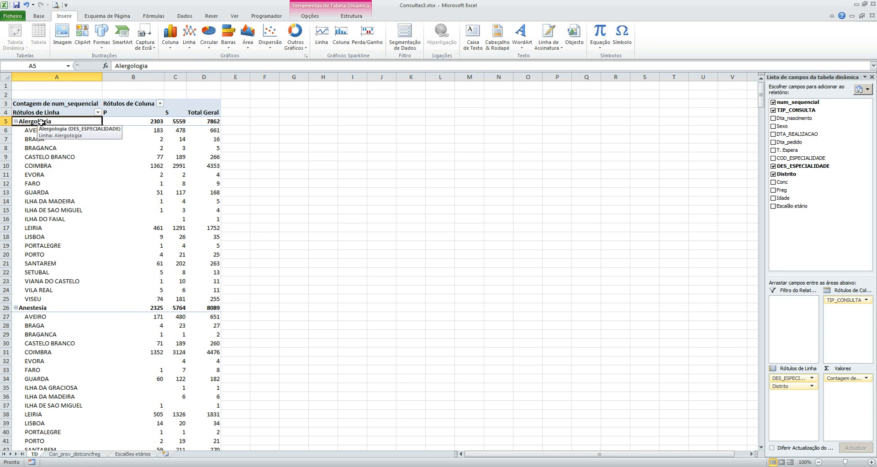
left_click(313, 18)
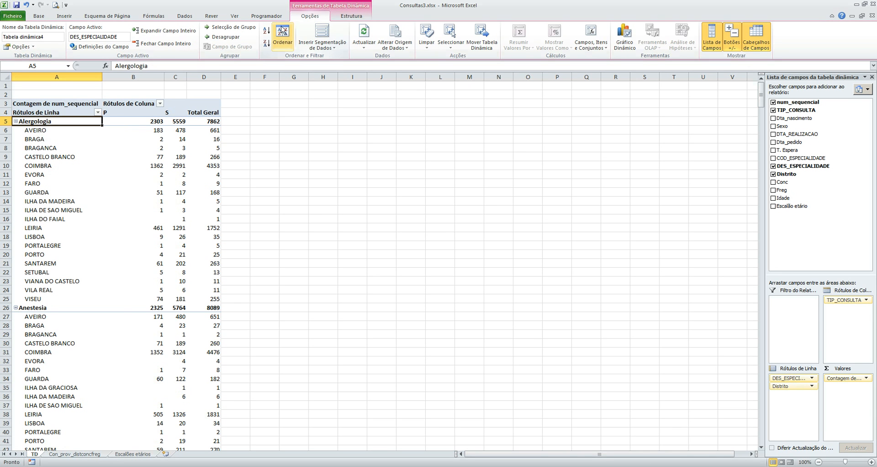
left_click(162, 43)
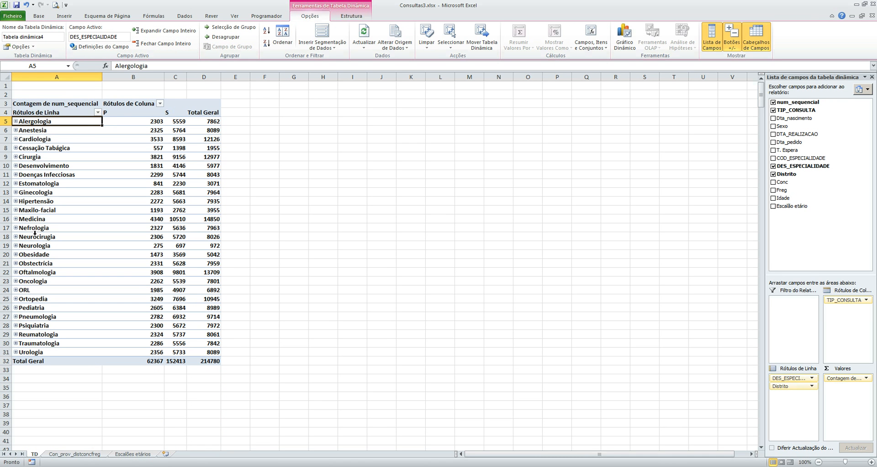
Step: Expand Cardiologia to view its breakdown by district, and collapse it again
left_click(16, 138)
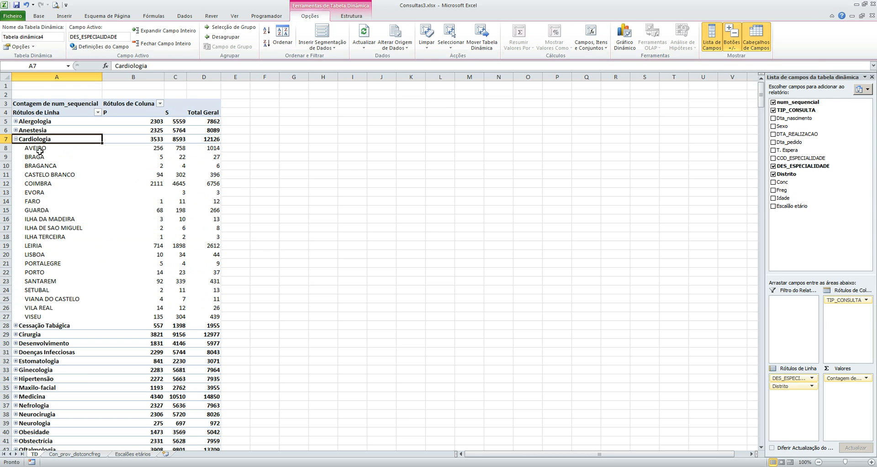
left_click(16, 139)
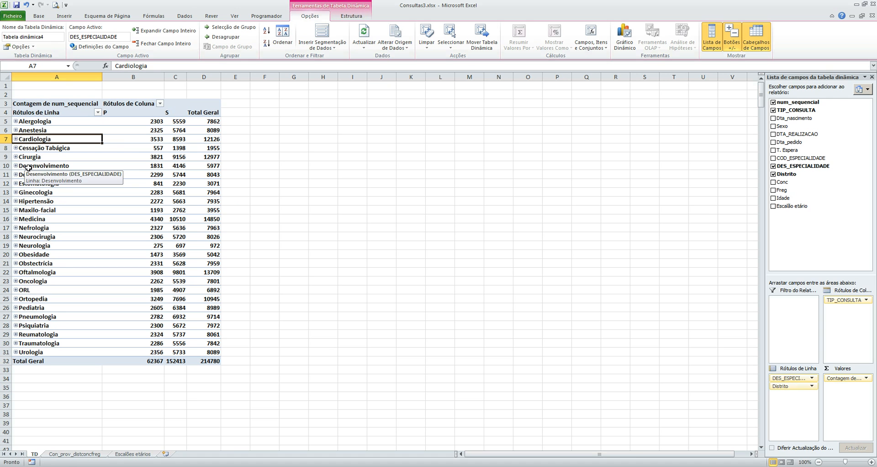
Step: Place Distrito above DES_ESPECIALIDADE in the row labels and collapse all districts
left_click_drag(787, 387, 788, 377)
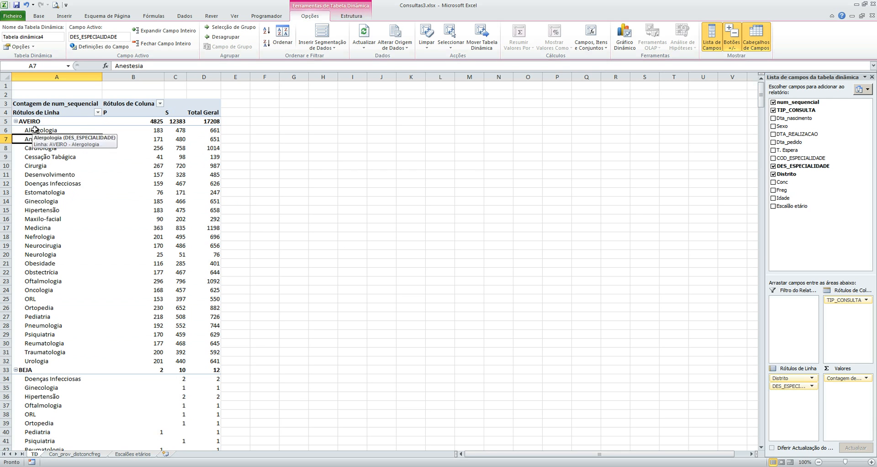
left_click(51, 122)
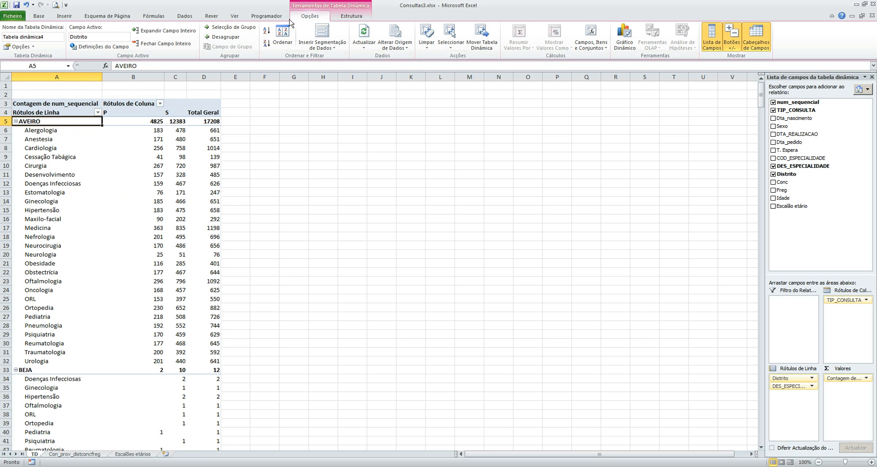
left_click(134, 43)
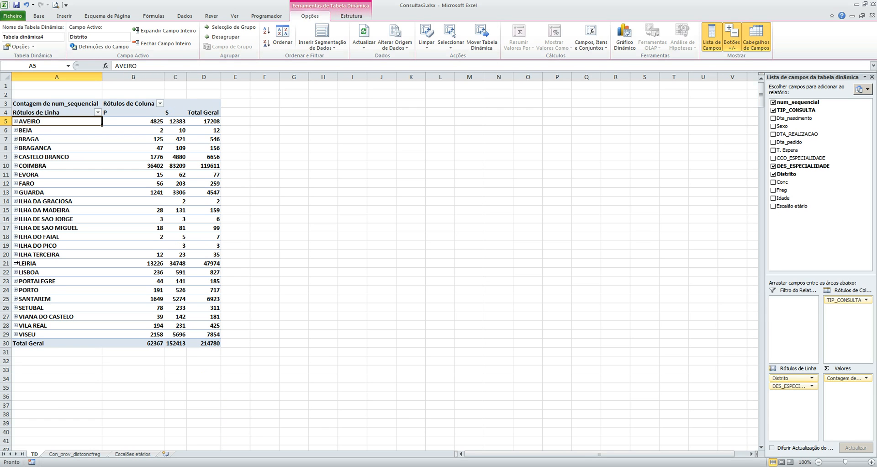
Step: Expand the VILA REAL district and view its consultation counts by specialty
left_click(15, 326)
scroll(54, 337, "down", 4)
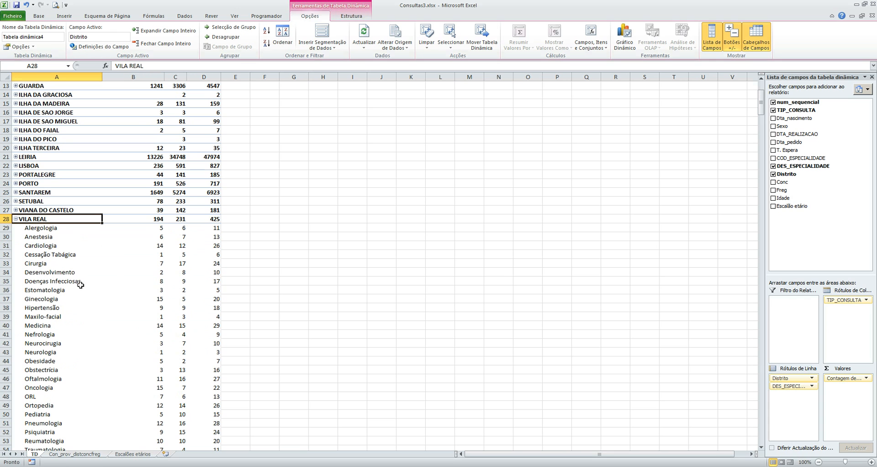
Step: Review the full specialty list under VILA REAL, collapse the district, and expand and collapse it once more
scroll(54, 272, "down", 3)
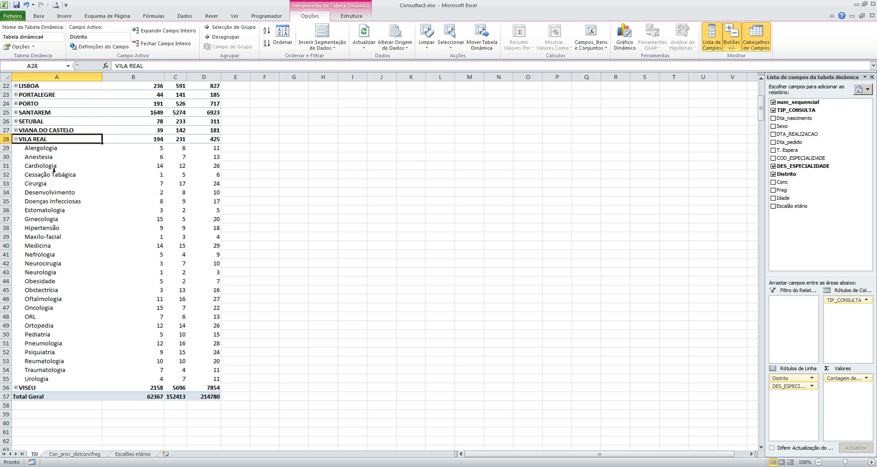
left_click(15, 139)
scroll(44, 185, "up", 3)
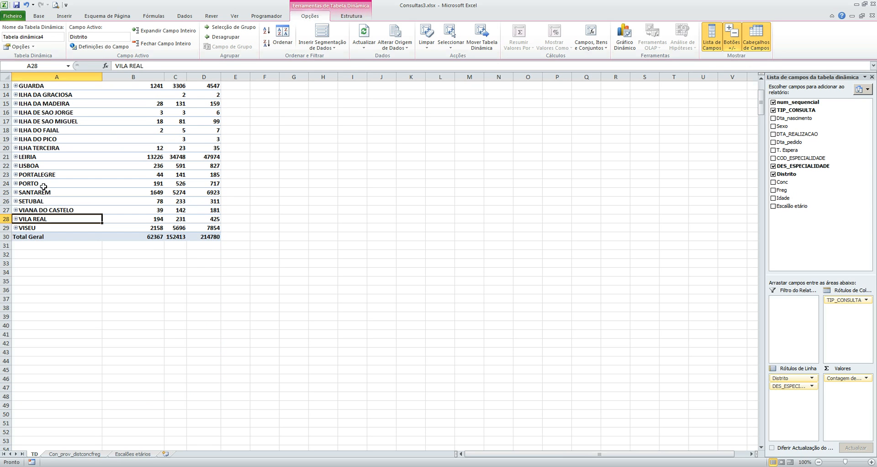
left_click(16, 219)
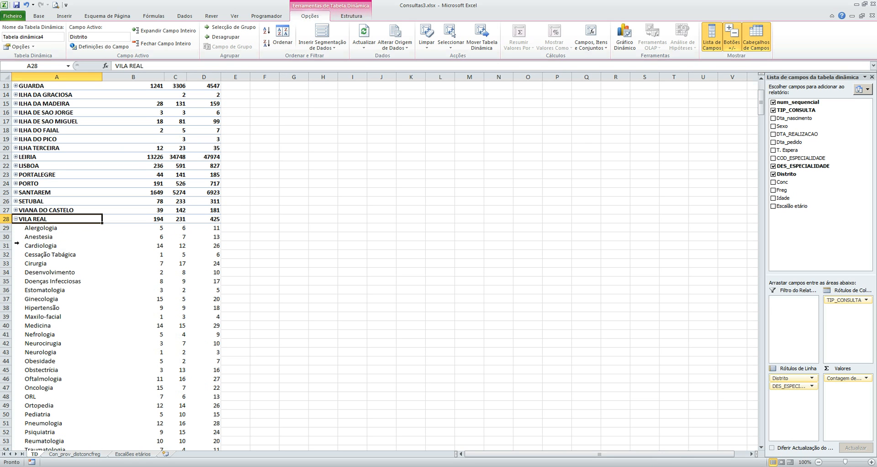
left_click(16, 219)
scroll(21, 192, "up", 2)
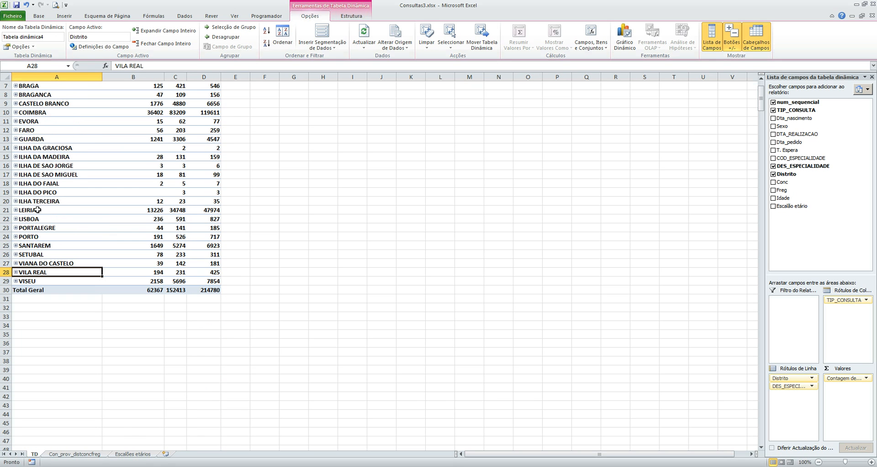
Step: Expand ILHA DA GRACIOSA to view its specialties, collapse it, and check the ILHA DO PICO counts by consultation type
left_click(16, 148)
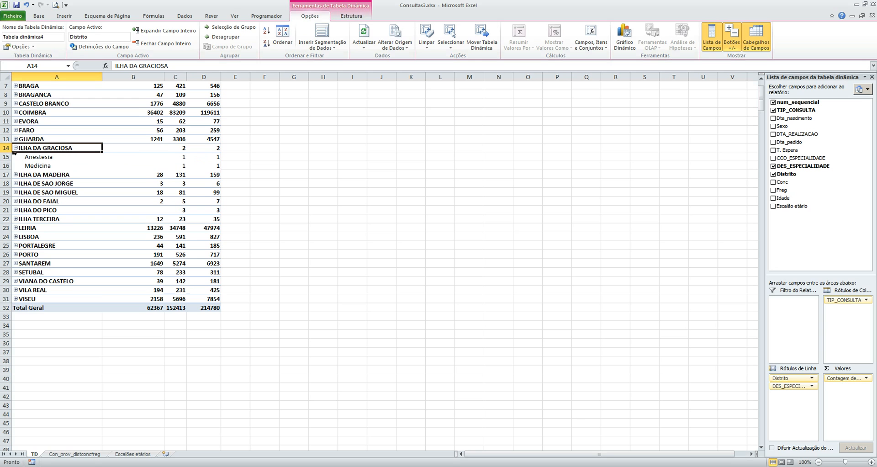
left_click(16, 148)
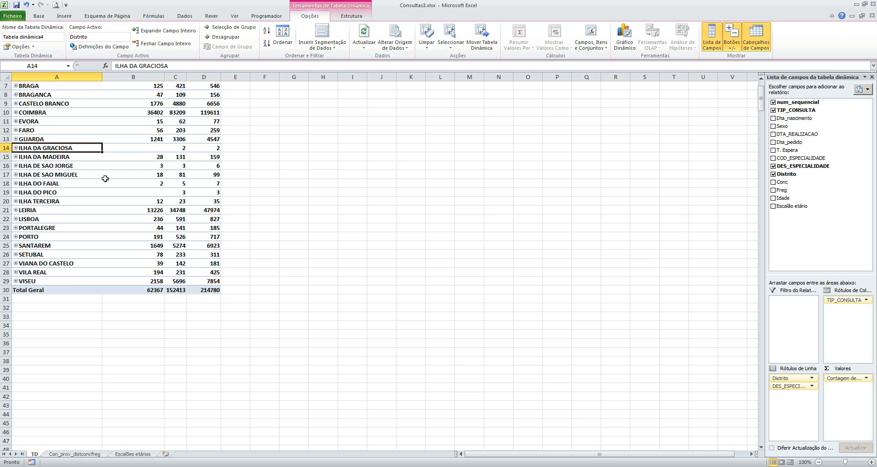
mouse_move(156, 193)
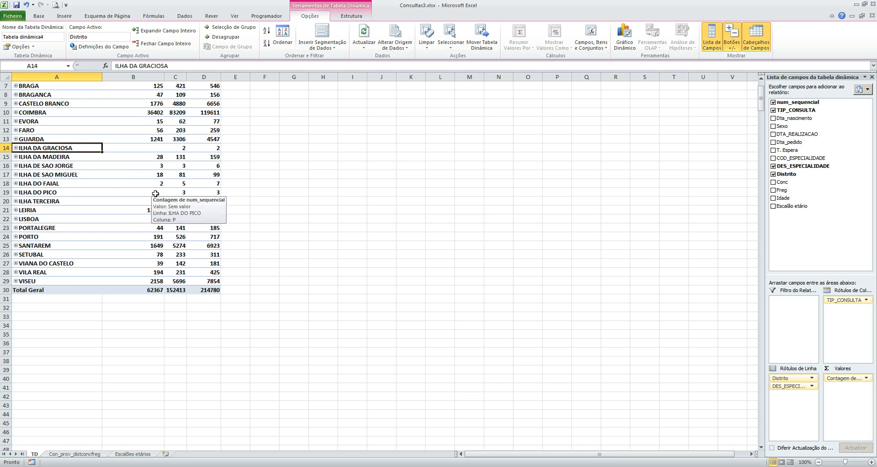
mouse_move(195, 194)
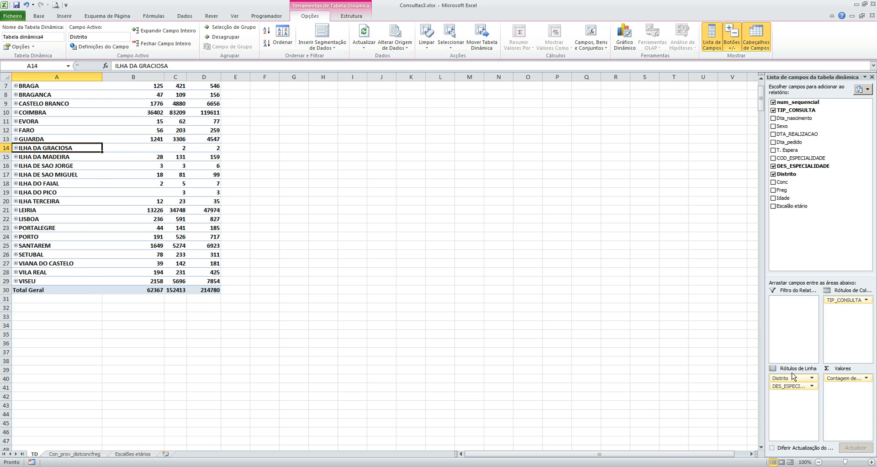
Step: Remove Distrito from the row labels and insert a Distrito slicer beside the PivotTable
left_click_drag(789, 378, 741, 375)
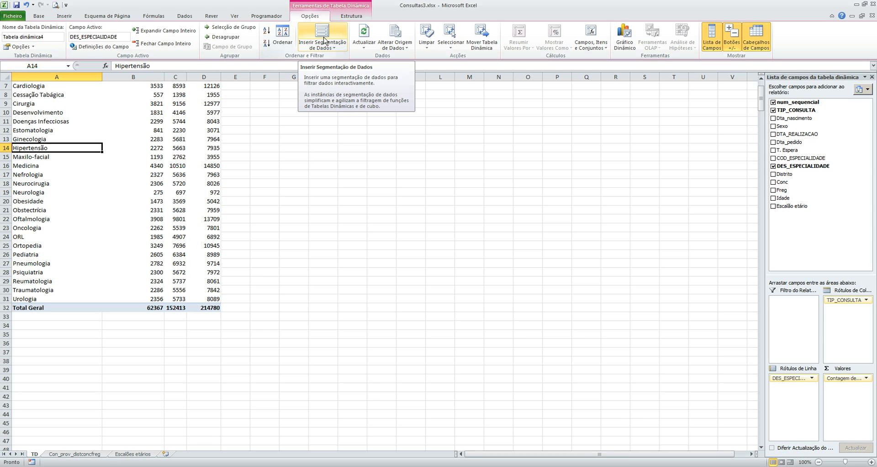
left_click(323, 40)
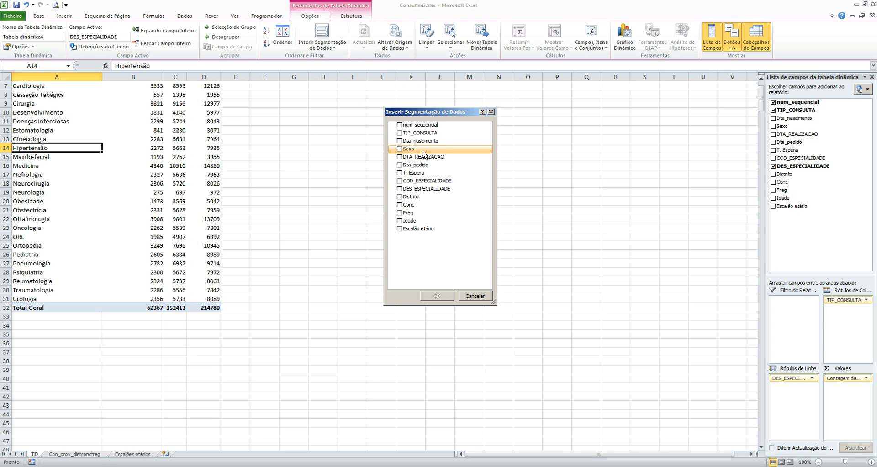
left_click_drag(418, 112, 425, 127)
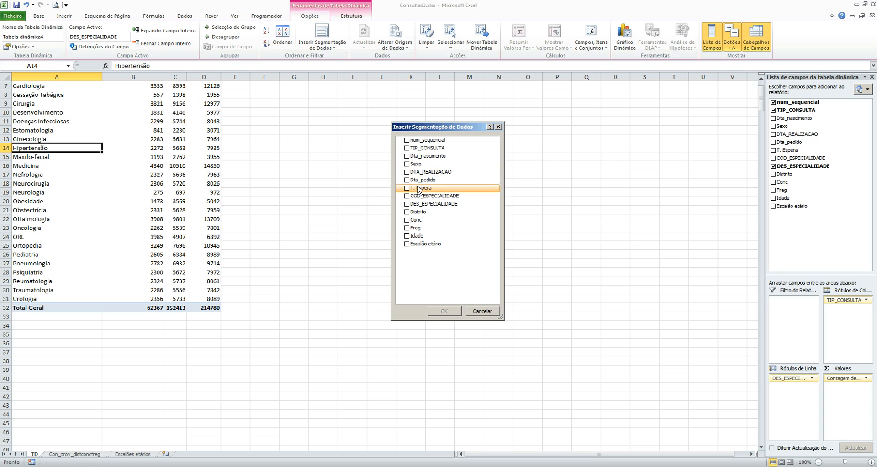
left_click(414, 212)
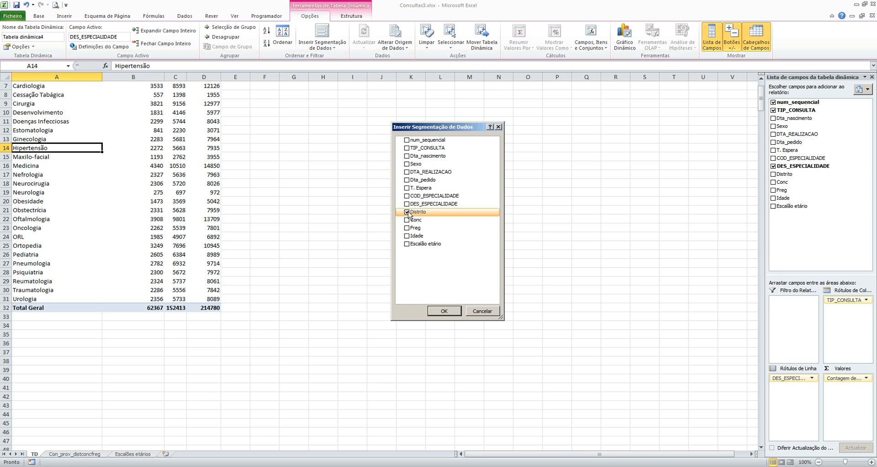
left_click(435, 312)
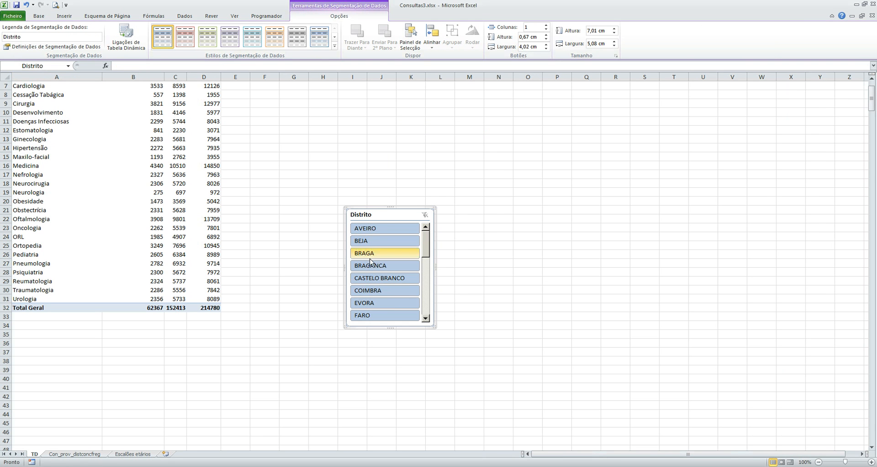
left_click_drag(390, 212, 394, 151)
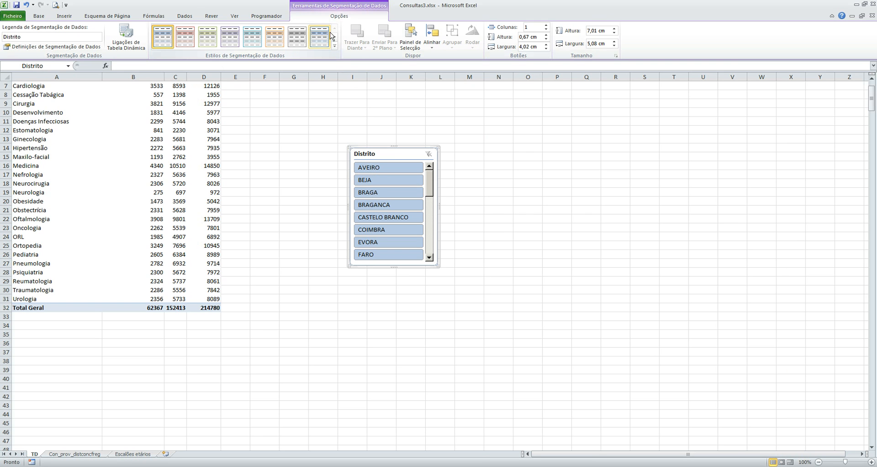
Step: Filter the PivotTable with the slicer by BRAGA, BRAGANCA, CASTELO BRANCO, COIMBRA, EVORA and ILHA DA GRACIOSA in turn to view each district's counts
left_click(387, 194)
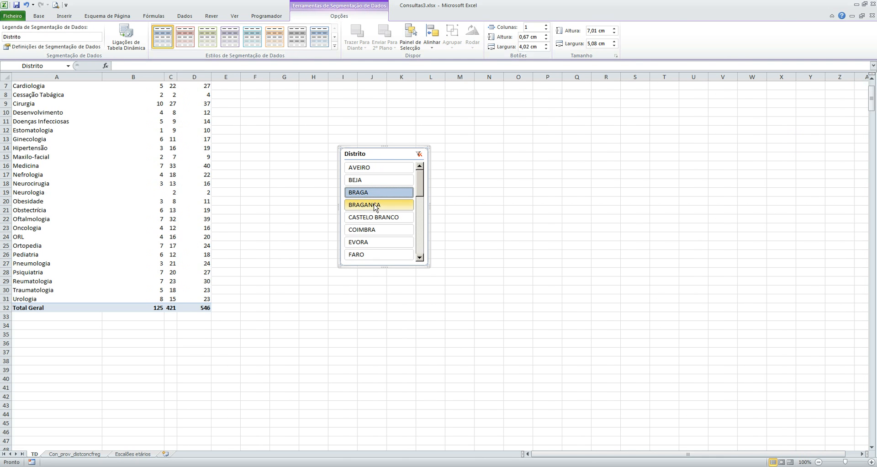
left_click(376, 206)
left_click(363, 218)
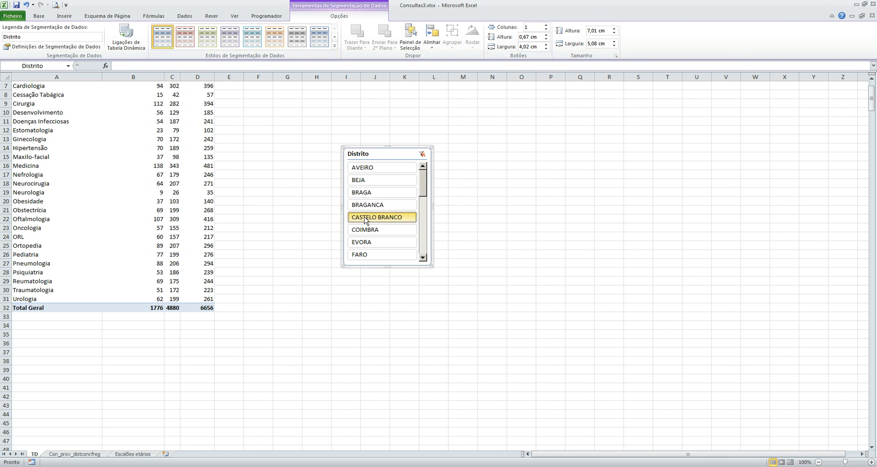
left_click(365, 230)
left_click(363, 242)
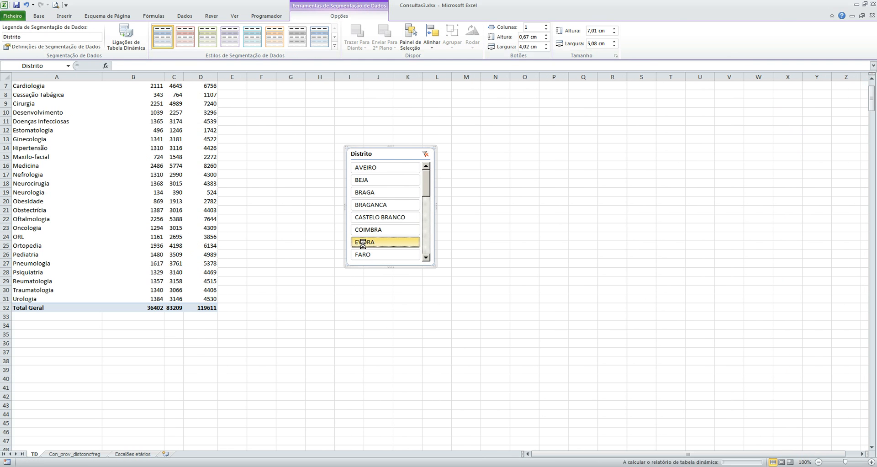
left_click(364, 229)
left_click(364, 246)
left_click_drag(417, 195, 416, 210)
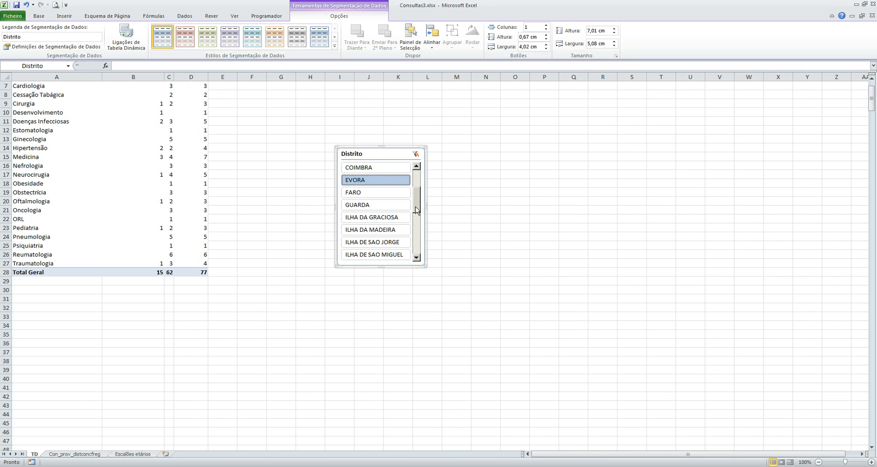
left_click(378, 218)
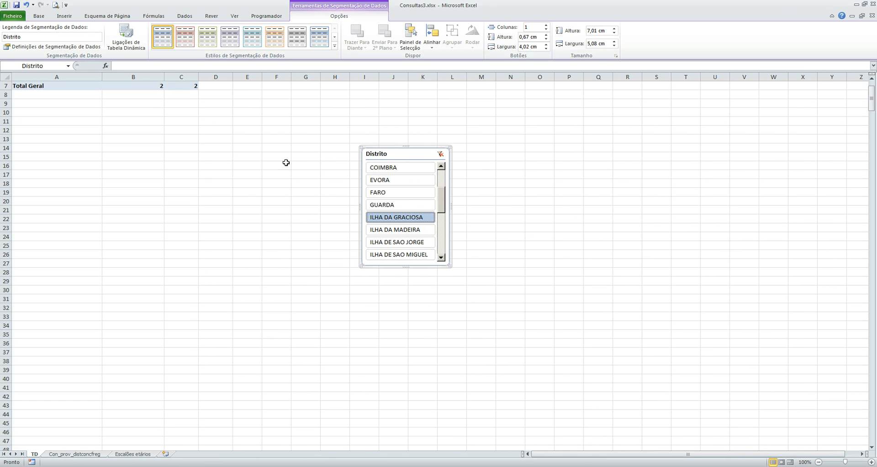
Step: View the counts of each district from AVEIRO to FARO in turn with the Distrito slicer, and clear the filter
left_click_drag(872, 97, 872, 85)
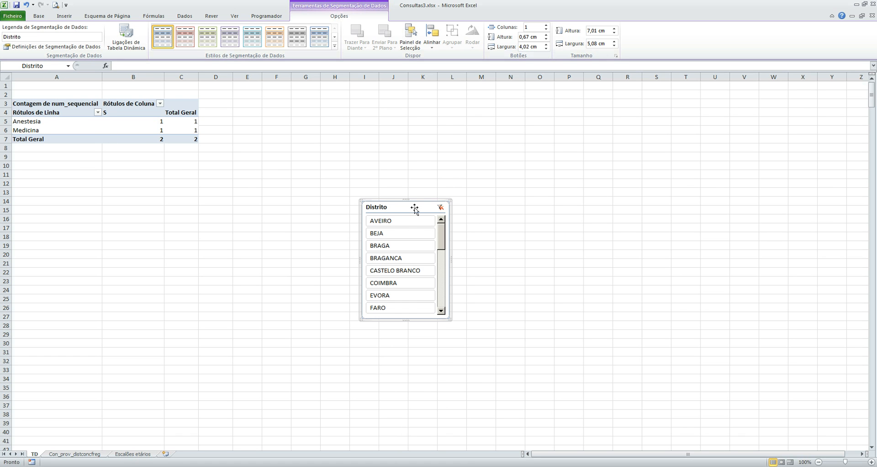
left_click(397, 222)
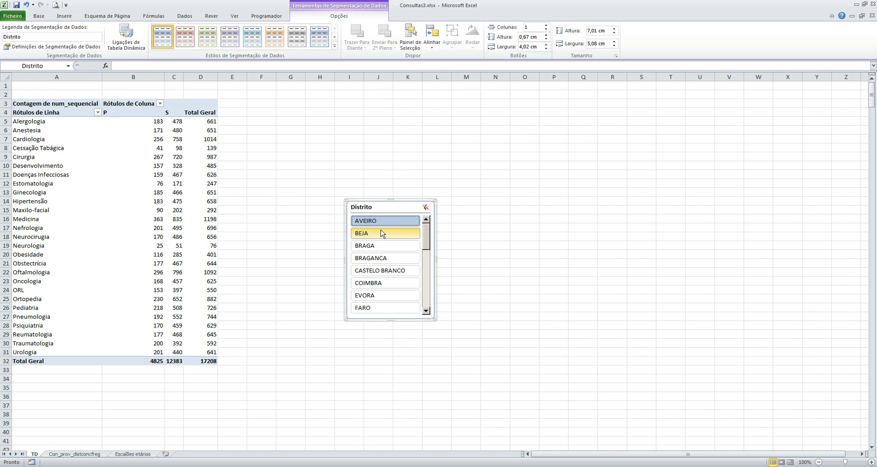
left_click(383, 233)
left_click(377, 247)
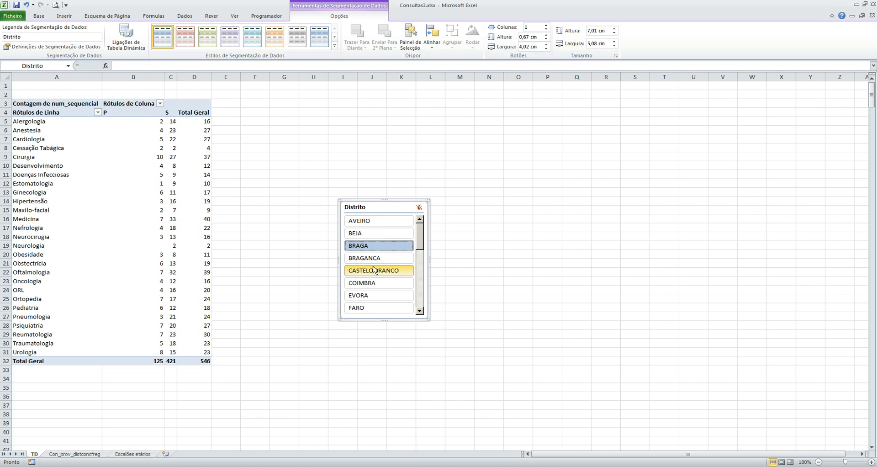
left_click(372, 258)
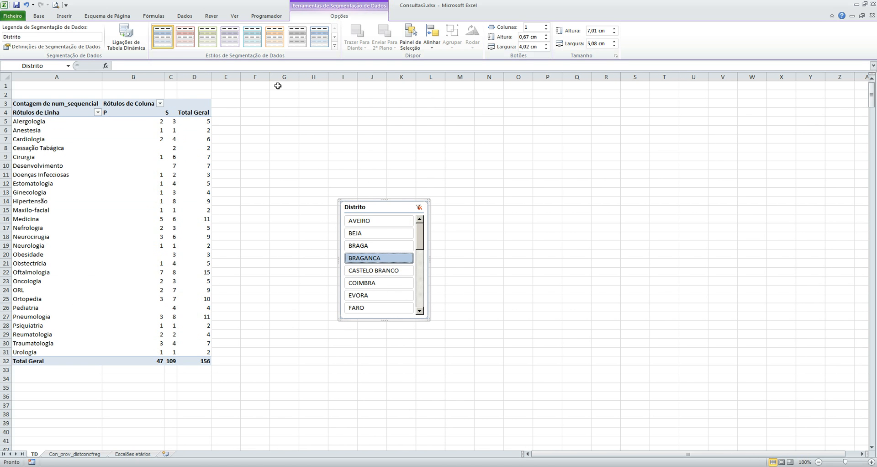
left_click(377, 271)
left_click(371, 284)
left_click(369, 296)
left_click(368, 308)
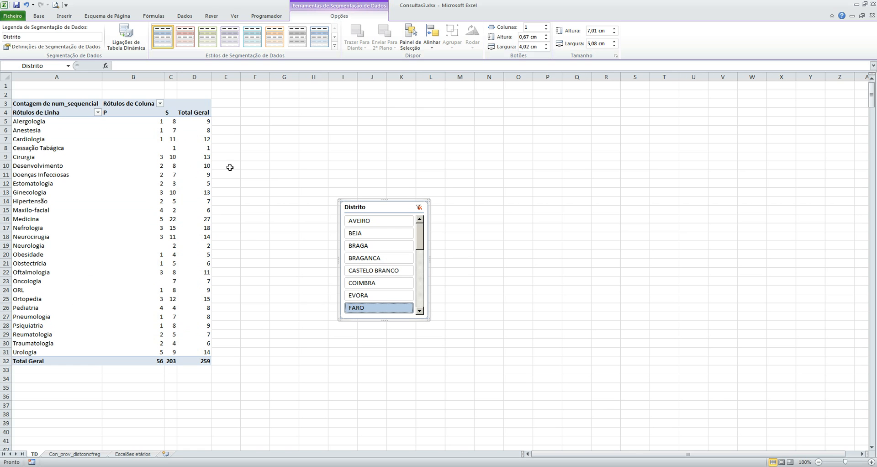
left_click(419, 208)
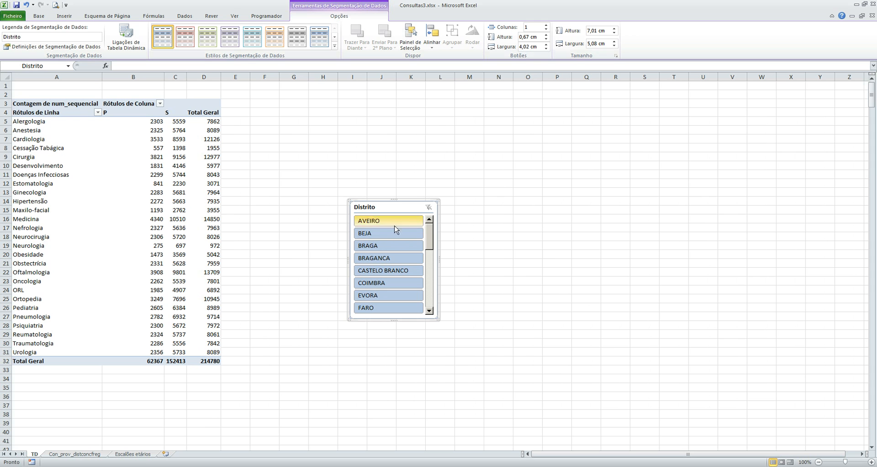
Step: Filter the PivotTable by BEJA with the slicer to view its counts, and clear the filter
mouse_move(429, 233)
left_mouse_down()
mouse_move(430, 290)
mouse_move(428, 233)
left_mouse_up()
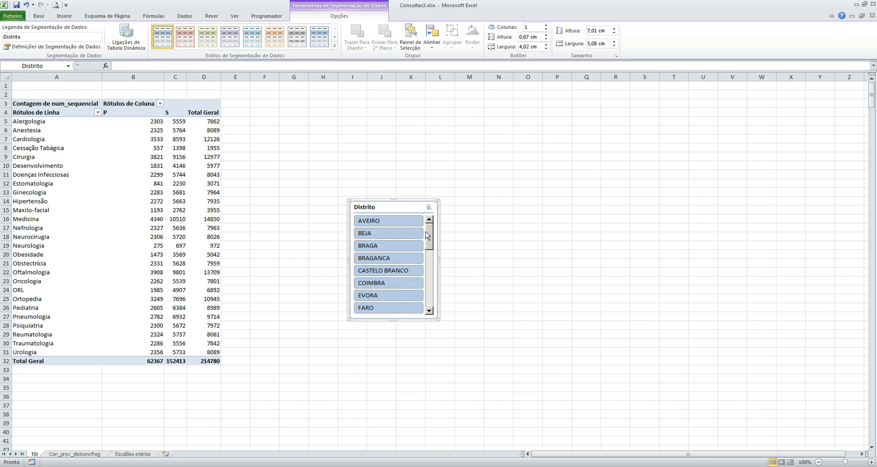
left_click(398, 234)
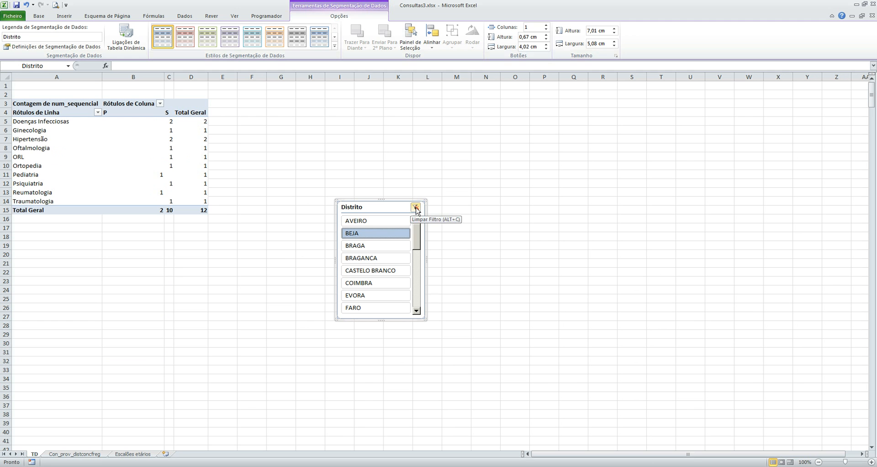
left_click(416, 208)
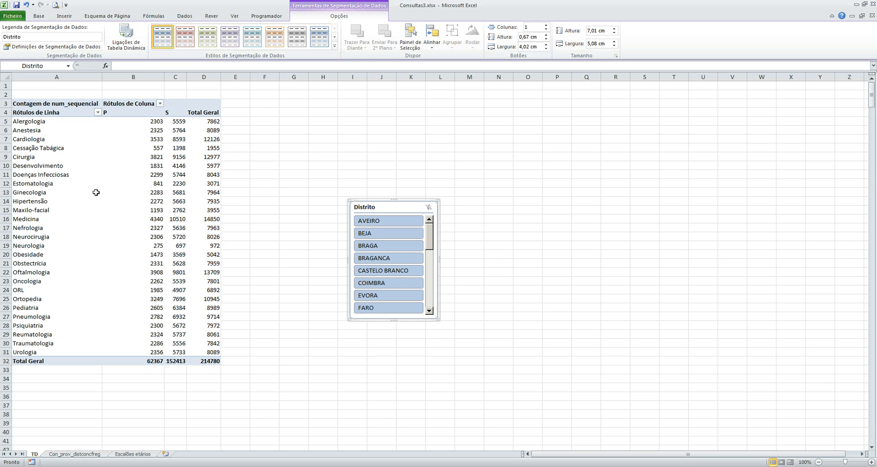
Step: Move the Distrito slicer closer to the PivotTable and delete it
left_click(163, 191)
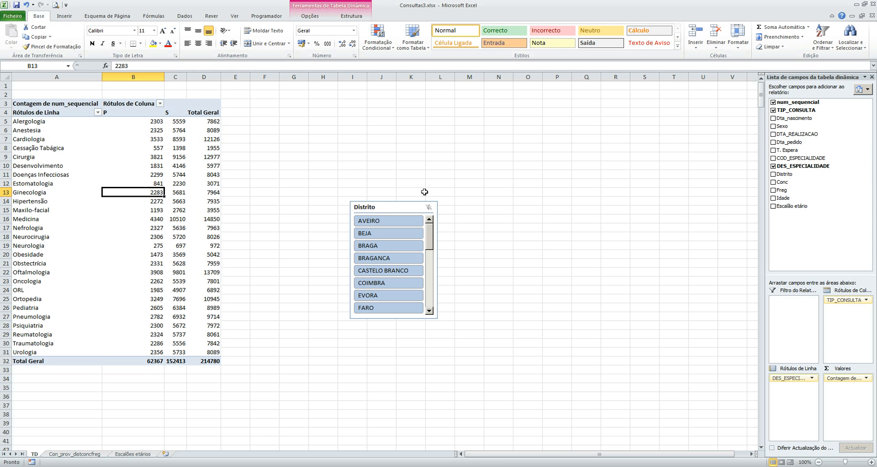
left_click(385, 206)
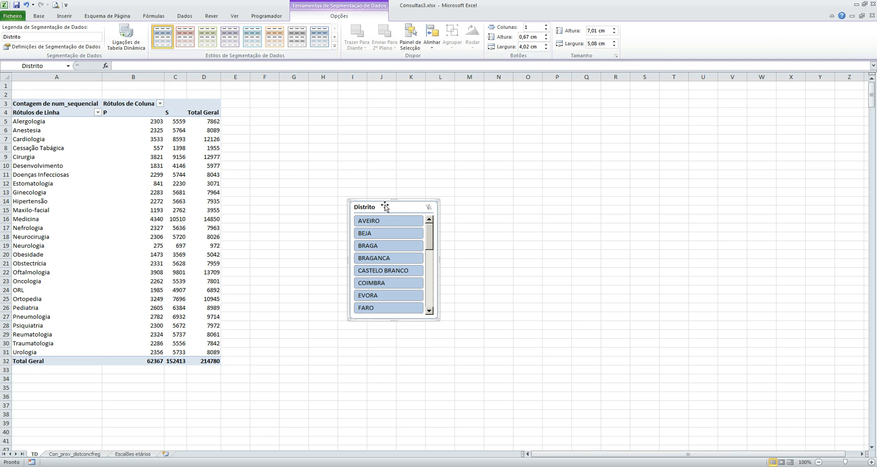
left_click_drag(375, 201, 342, 169)
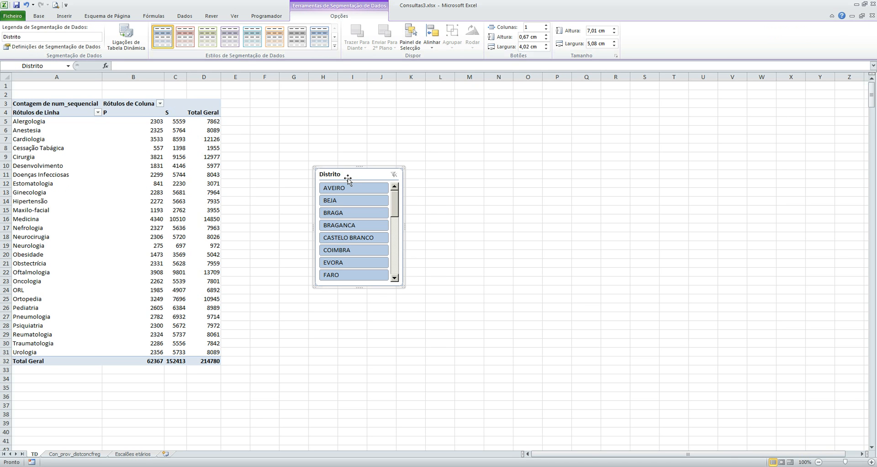
key("Delete")
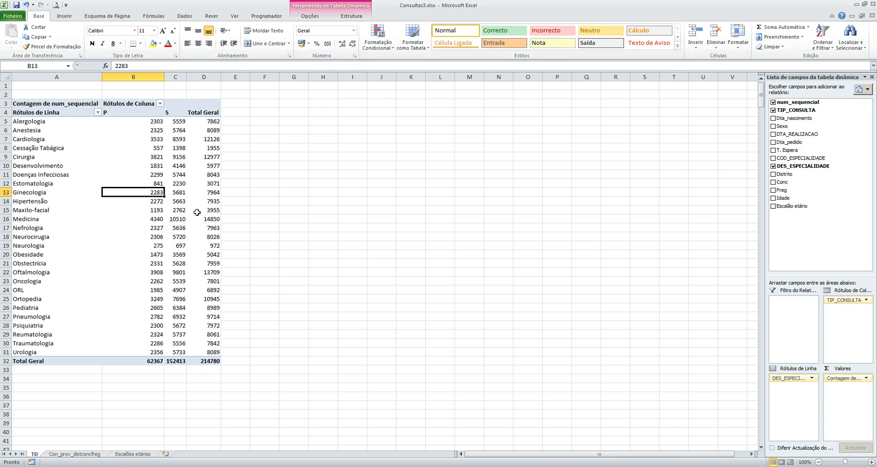
Step: Add DTA_REALIZACAO above DES_ESPECIALIDADE in the row labels and select the first date, 02-01-2013
mouse_move(197, 212)
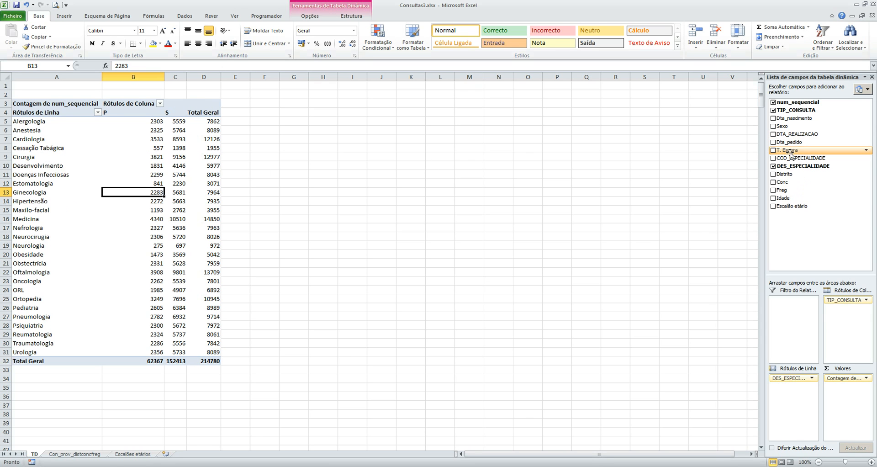
left_click_drag(797, 134, 794, 379)
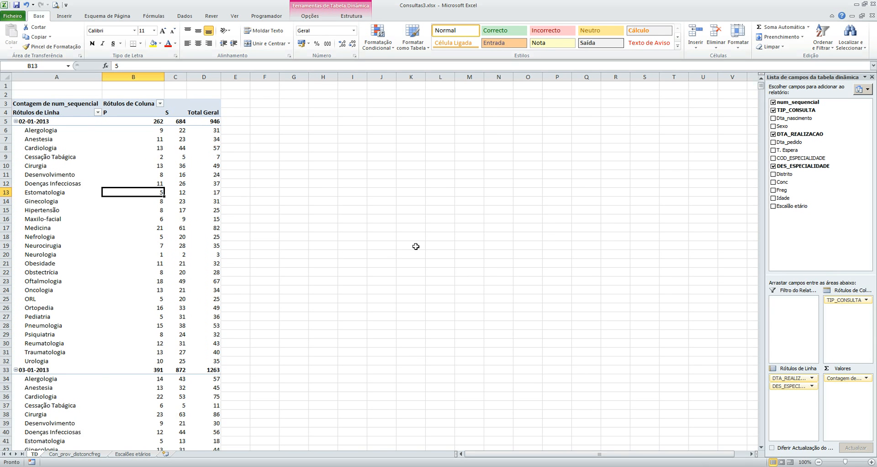
left_click(31, 122)
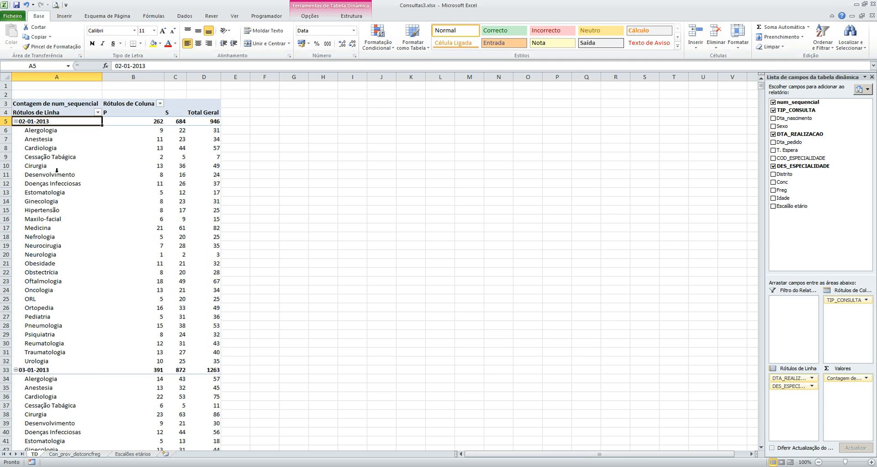
Step: Look over the specialty counts listed under each consultation date in the PivotTable
scroll(71, 319, "down", 9)
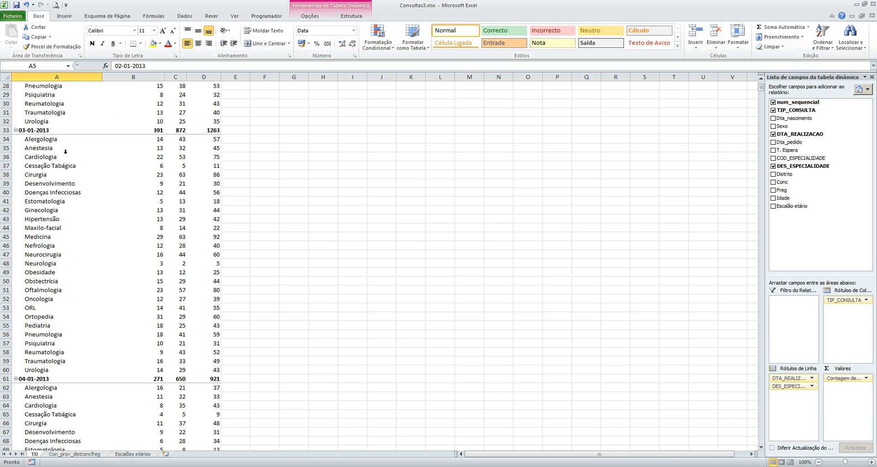
scroll(54, 314, "down", 3)
scroll(56, 316, "up", 12)
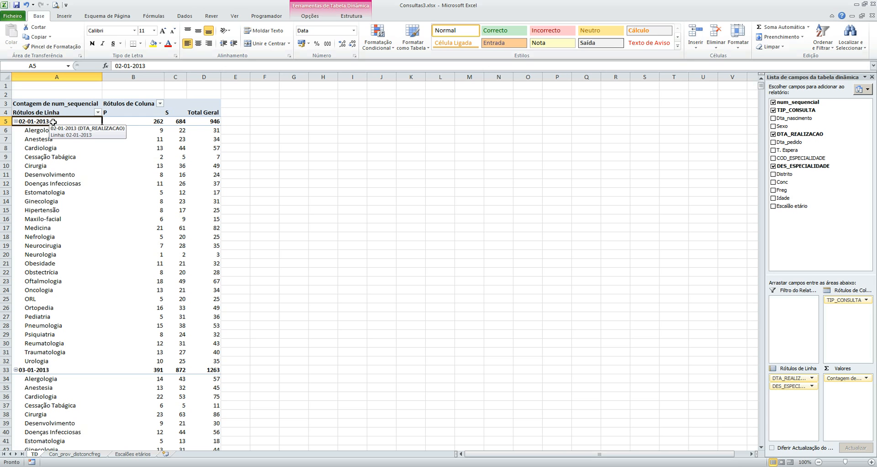
left_click(311, 15)
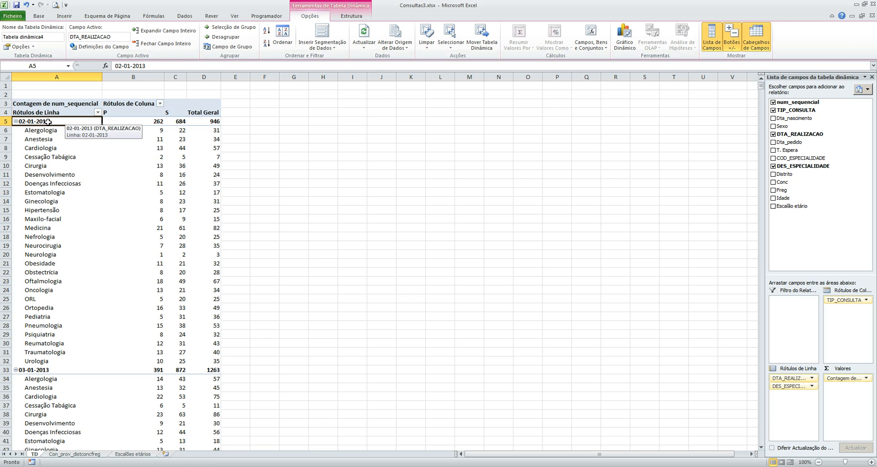
left_click(18, 46)
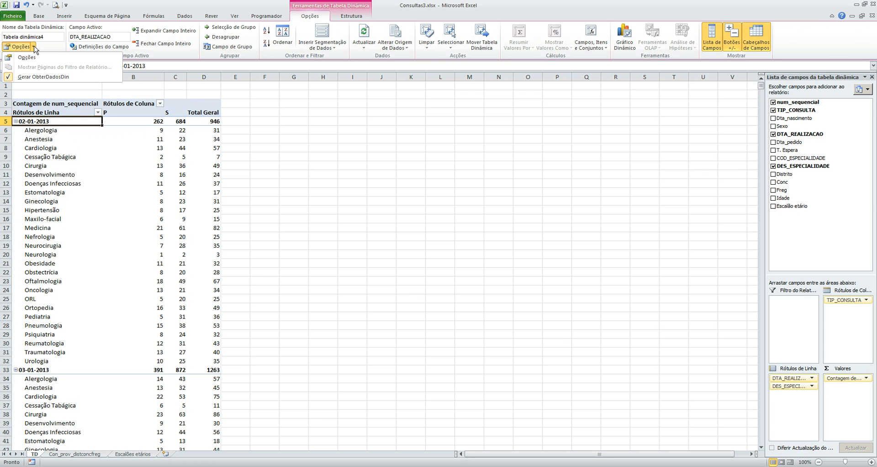
left_click(48, 122)
left_click(49, 117)
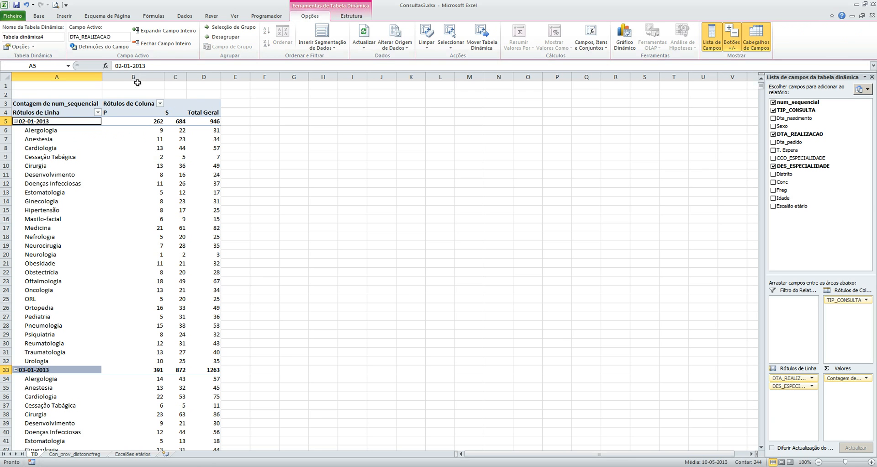
Step: Group the DTA_REALIZACAO dates in the row labels by Meses only, keeping the automatic start and end dates
left_click(65, 122)
right_click(65, 123)
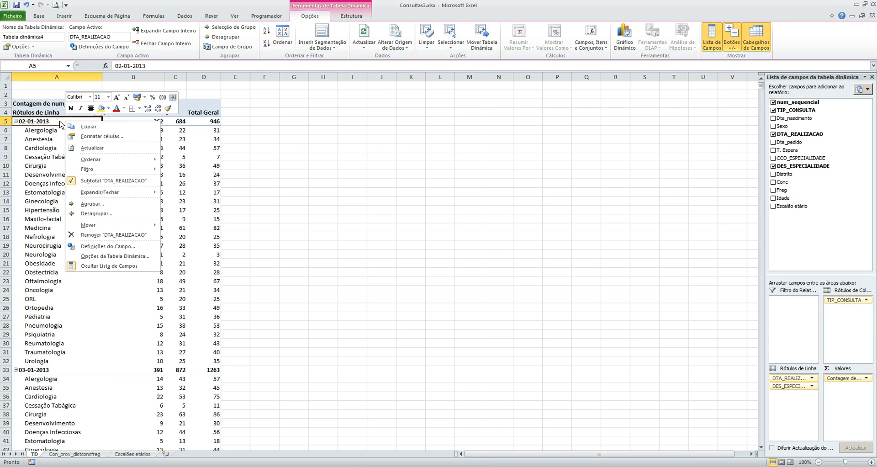
left_click(100, 204)
left_click_drag(102, 146, 203, 144)
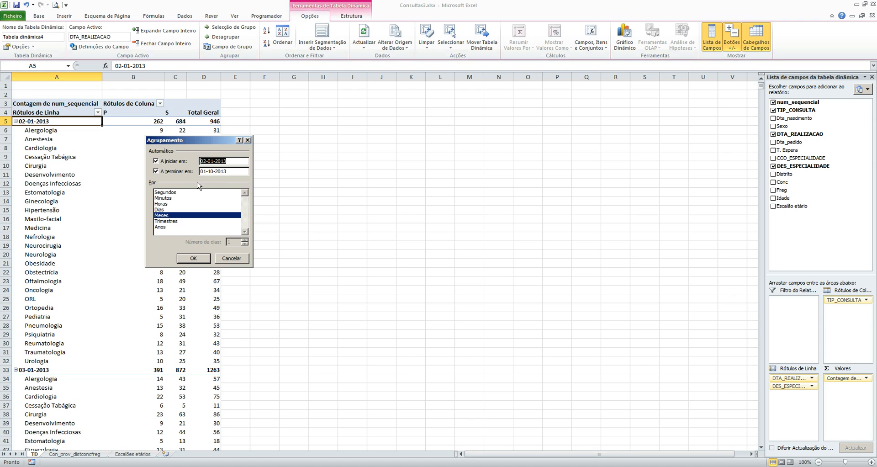
left_click(166, 222)
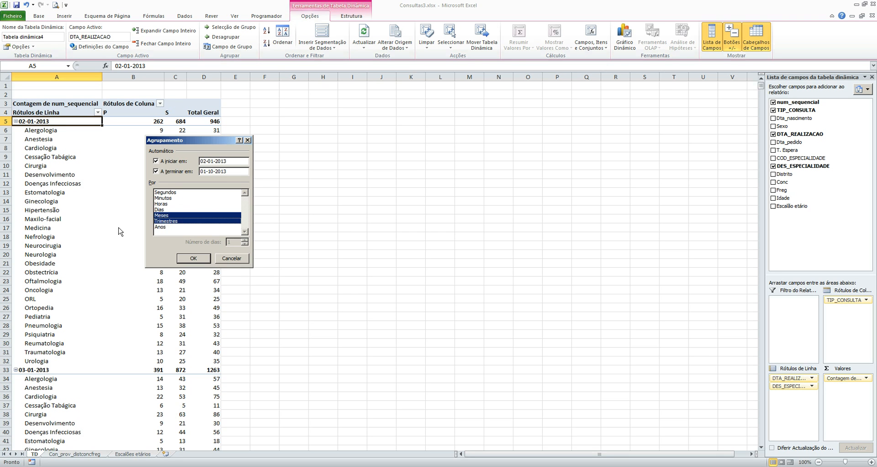
left_click(166, 222)
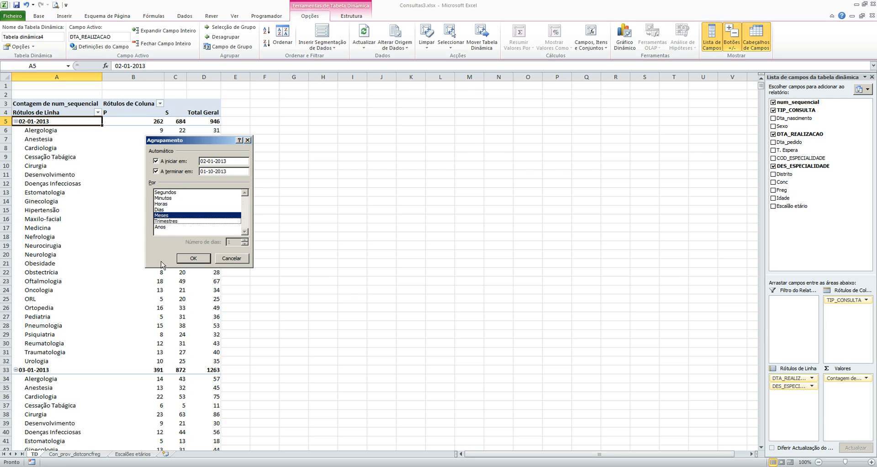
left_click(194, 259)
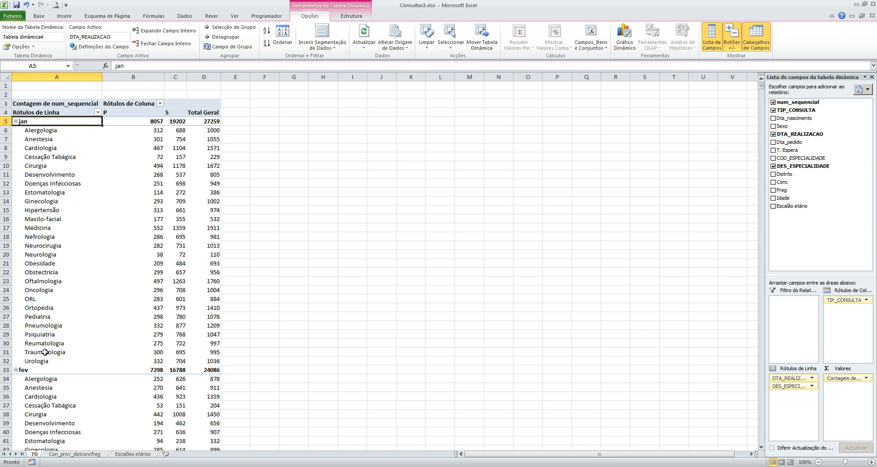
Step: Review the specialty counts under the monthly groups and collapse the entire DTA_REALIZACAO field to its months
left_click(32, 370)
scroll(33, 329, "down", 11)
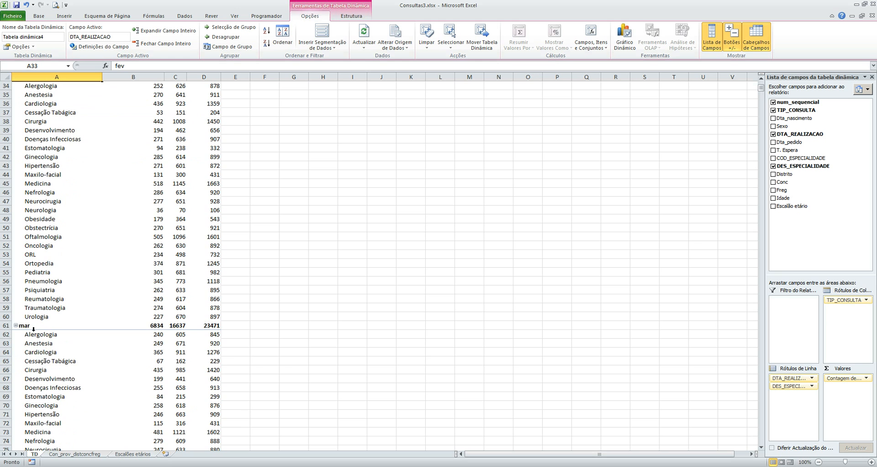
scroll(44, 321, "up", 11)
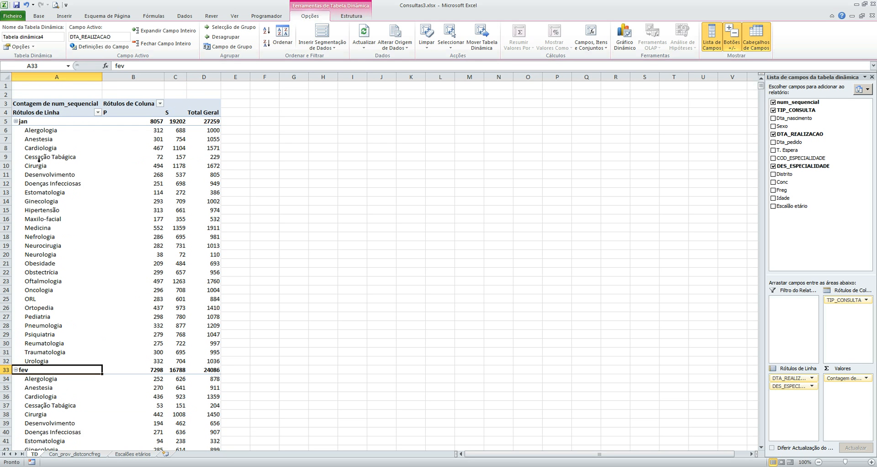
left_click(31, 121)
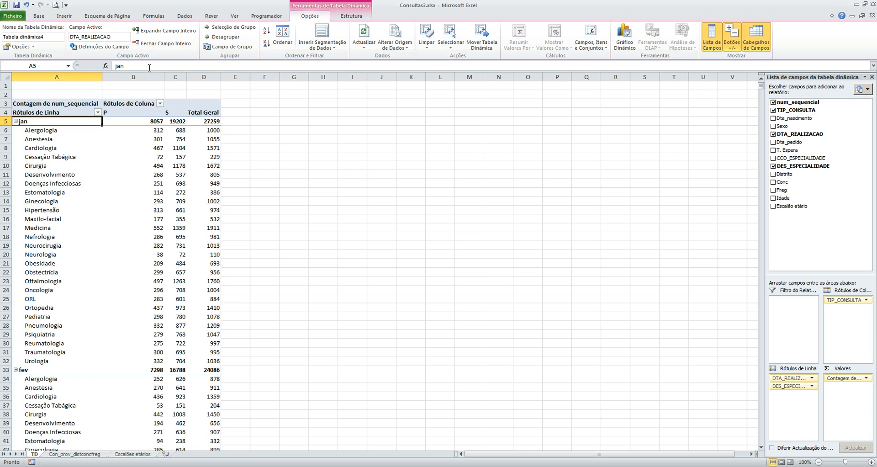
left_click(163, 43)
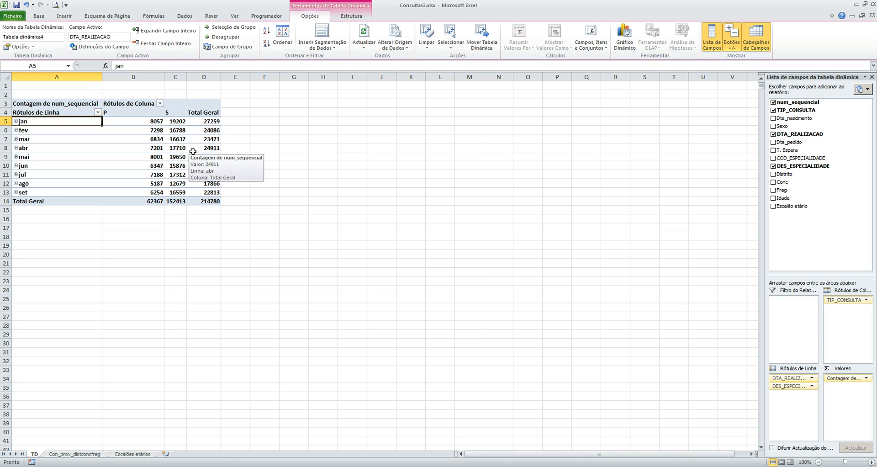
Step: Expand the jan group to view its specialty counts and collapse it again
left_click(16, 121)
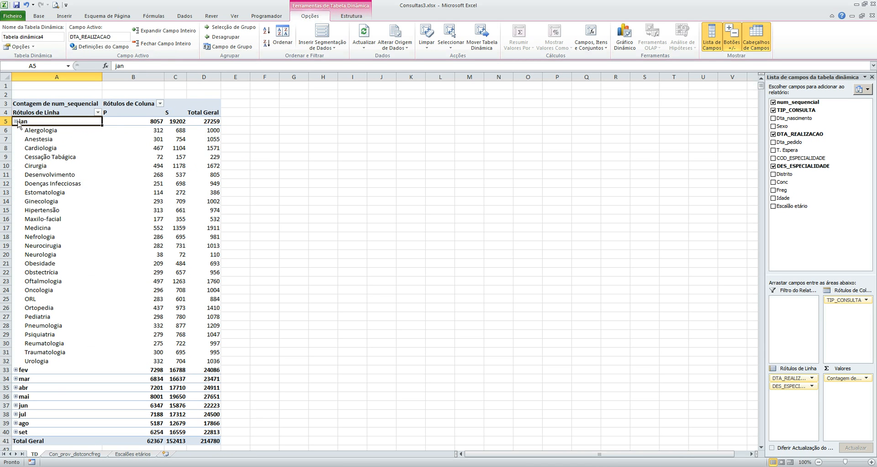
left_click(15, 121)
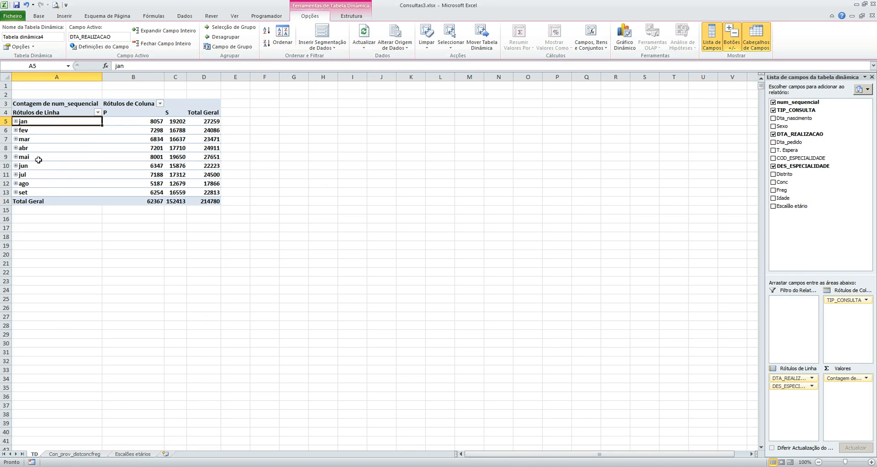
left_click(16, 121)
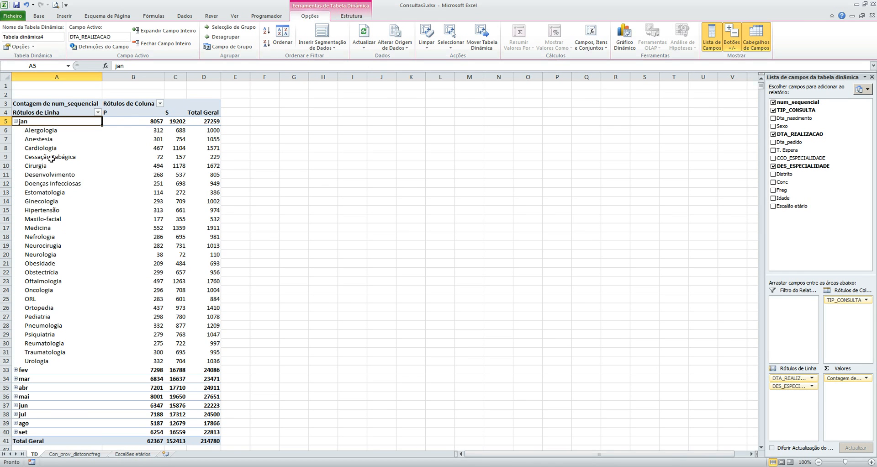
left_click(16, 121)
left_click(16, 121)
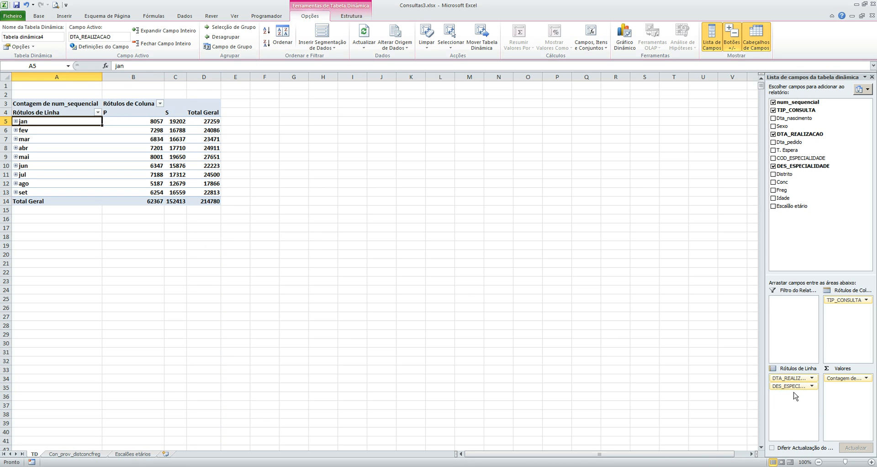
Step: Place DES_ESPECIALIDADE above DTA_REALIZACAO in the row labels, view the monthly counts of Maxilo-facial and collapse it
left_click_drag(791, 388, 792, 375)
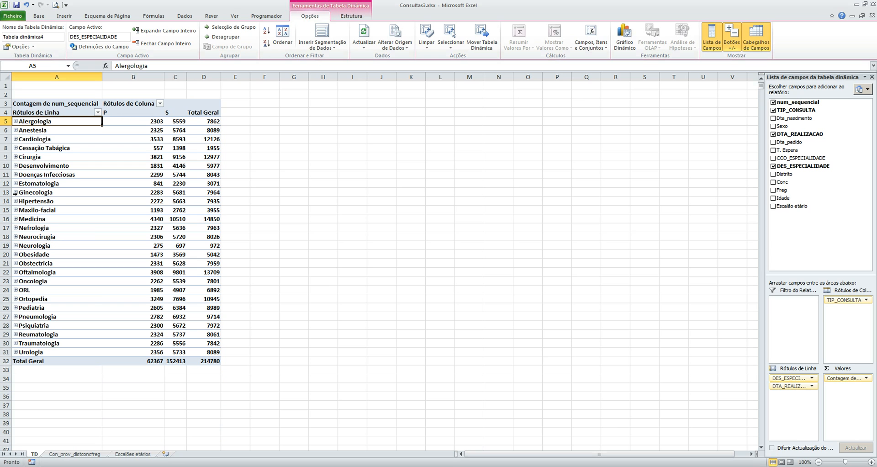
left_click(16, 210)
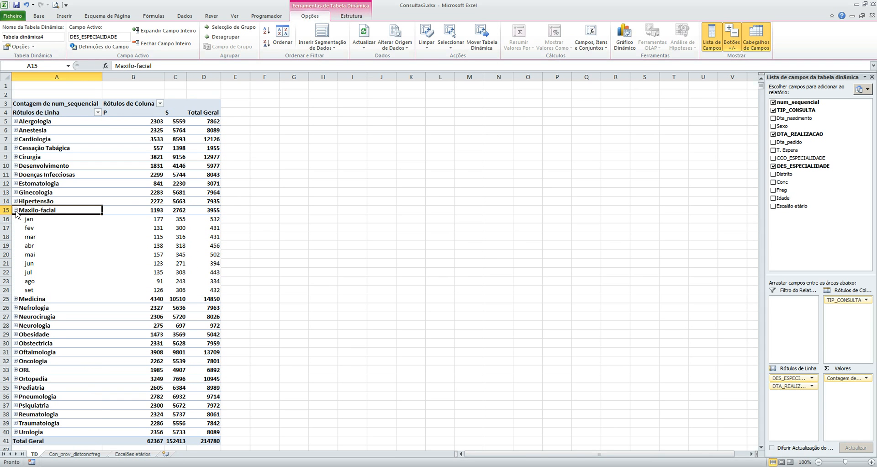
left_click(16, 210)
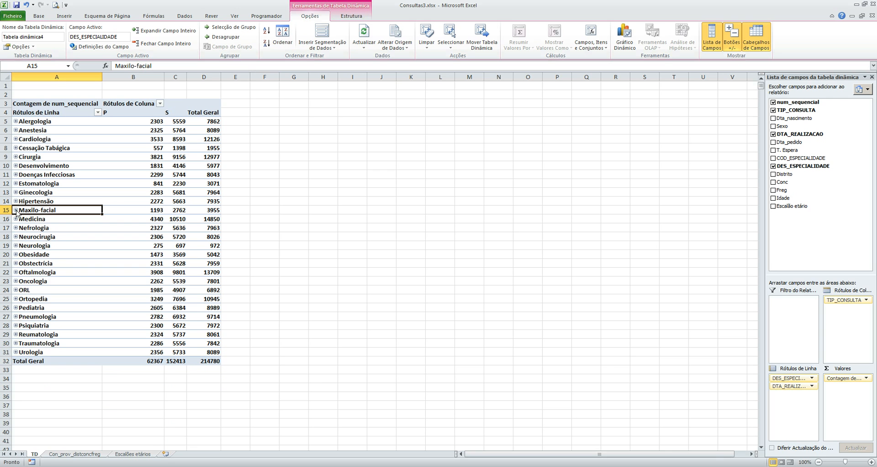
left_click(16, 211)
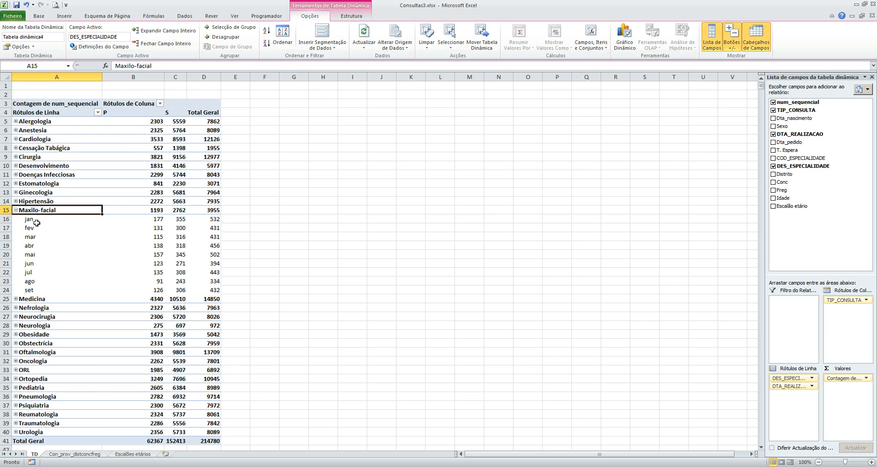
left_click(16, 210)
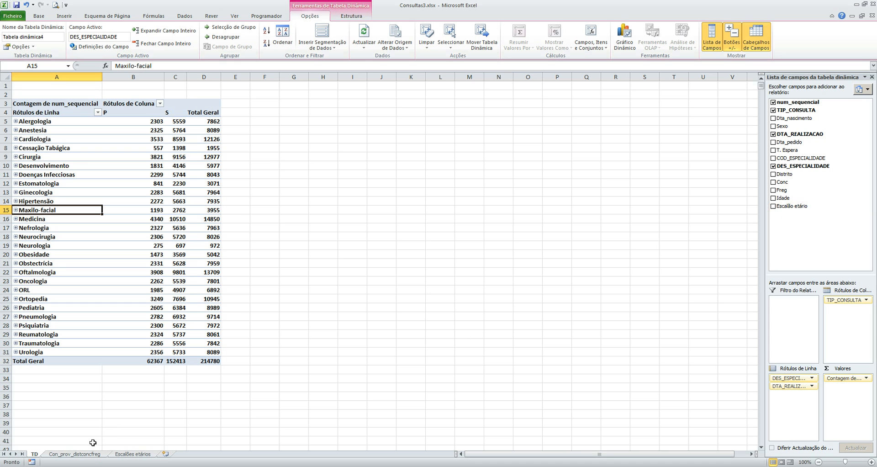
Step: Examine the age bracket scale on the Escalões etários sheet and the Escalão etário formula in N2 of the Con_prov_distconcfreg sheet
left_click(131, 454)
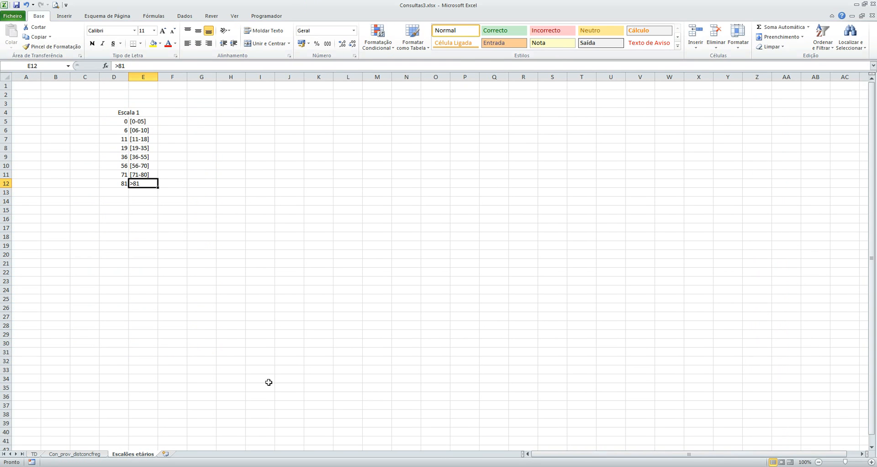
left_click(34, 455)
left_click(75, 454)
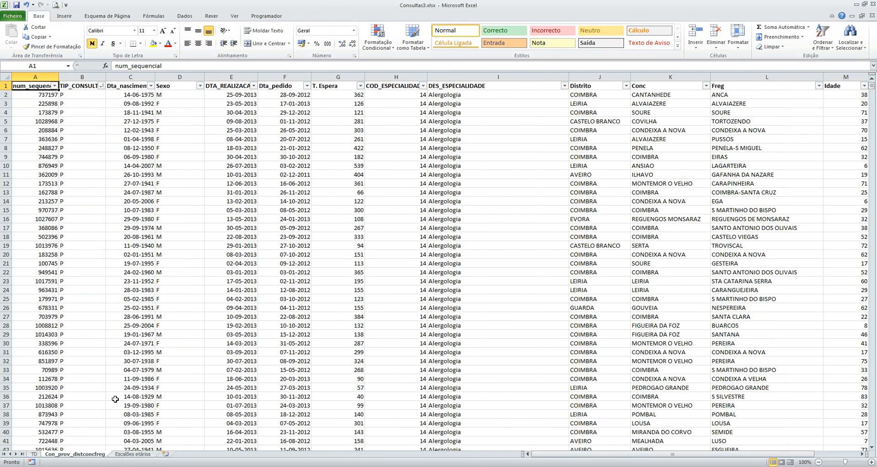
key("Right")
key("Right")
key("Right")
key("Right")
key("Right")
key("Right")
key("Right")
key("Right")
key("Right")
key("Right")
key("Right")
key("Right")
key("Right")
key("Right")
key("Right")
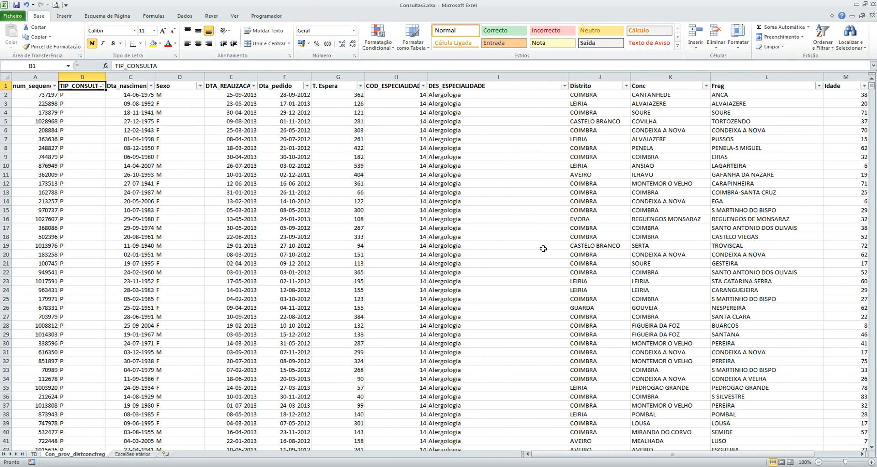
key("Left")
key("Left")
key("Left")
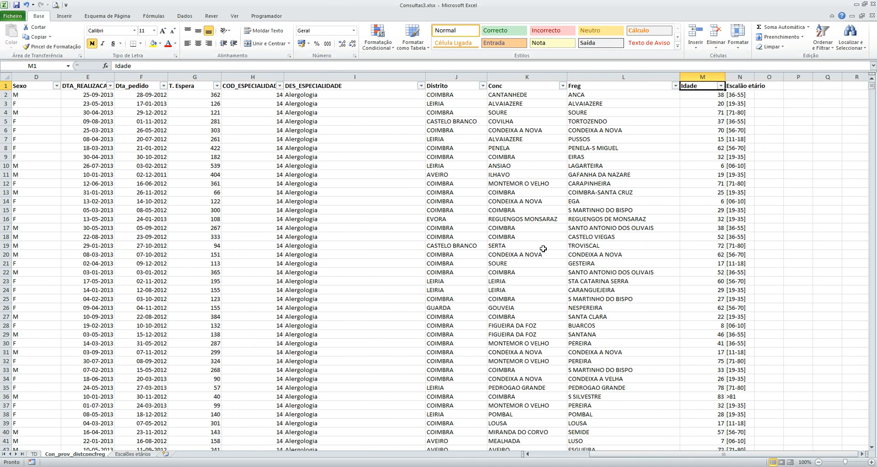
left_click(740, 96)
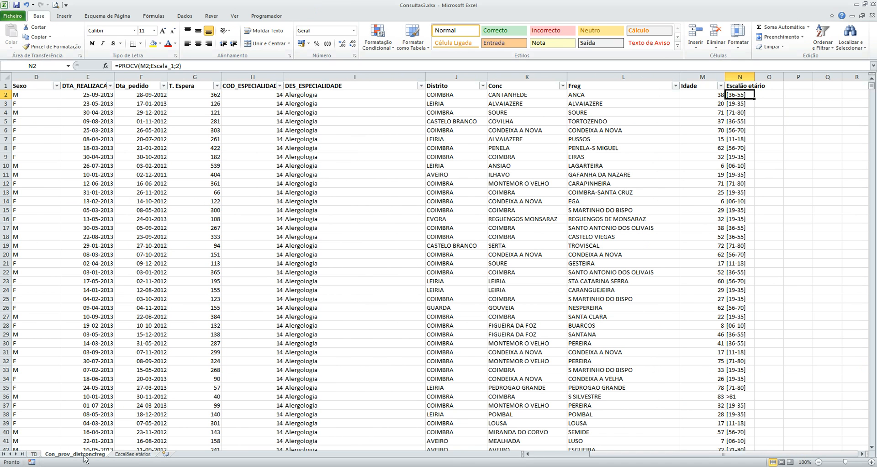
Step: On the TD sheet, remove DTA_REALIZACAO from the row labels and add Idade below DES_ESPECIALIDADE
left_click(35, 454)
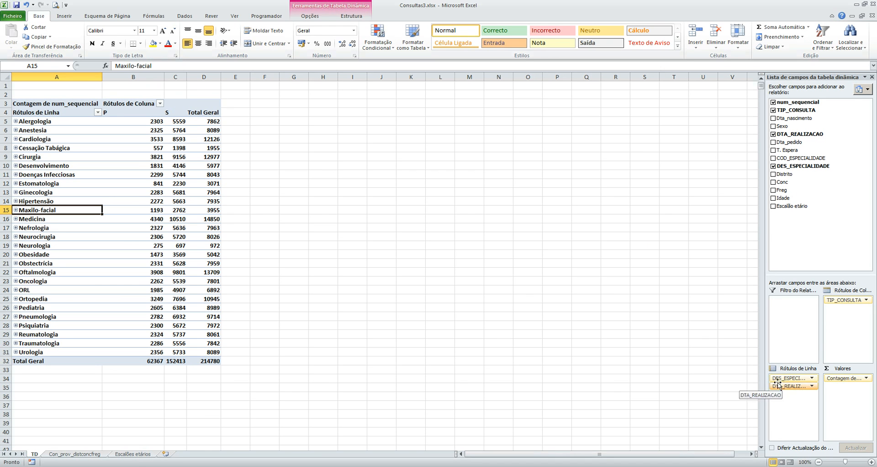
left_click_drag(790, 386, 726, 380)
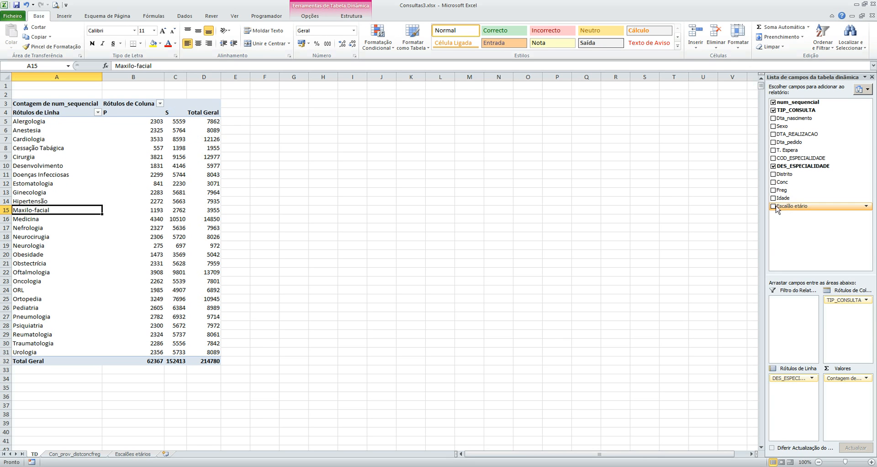
left_click_drag(793, 199, 794, 387)
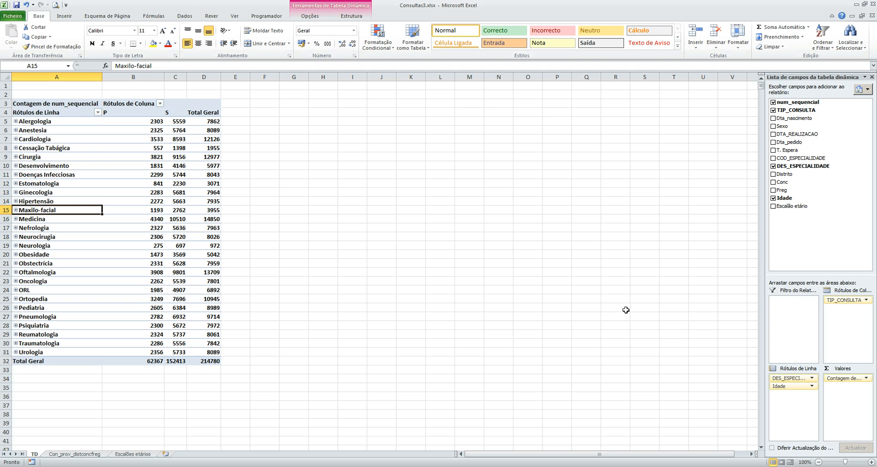
Step: Expand Alergologia to show its counts by age and select the first age, 3
left_click(15, 121)
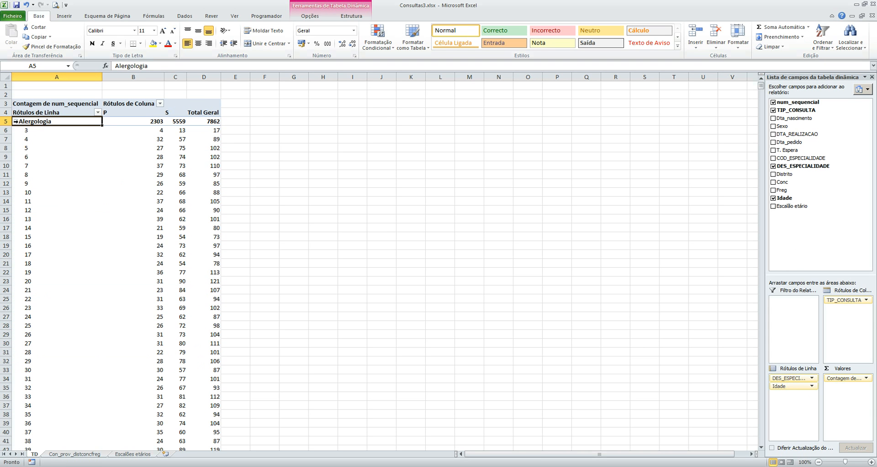
left_click(16, 121)
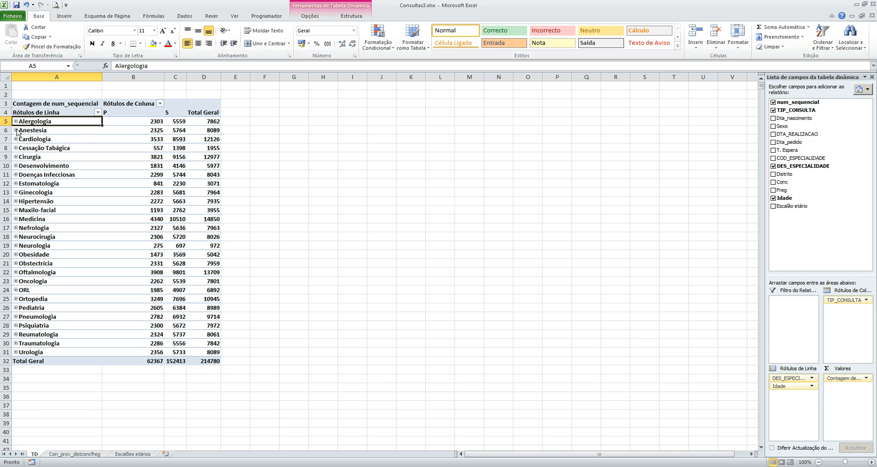
left_click(16, 121)
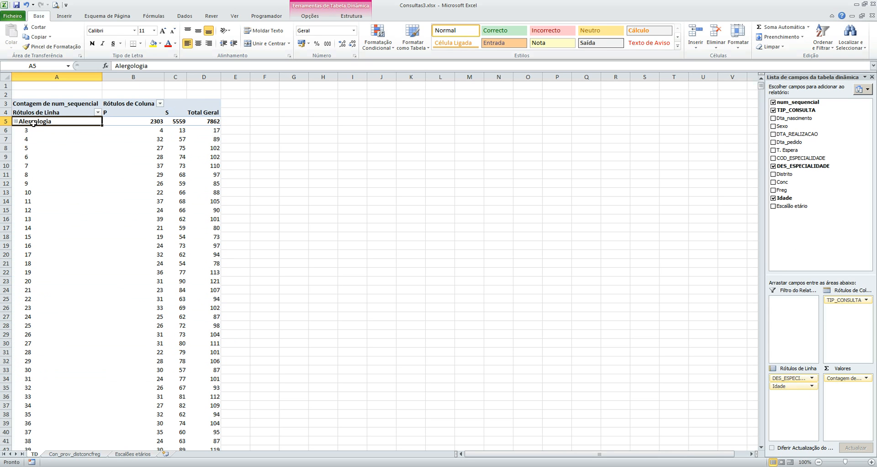
left_click(26, 131)
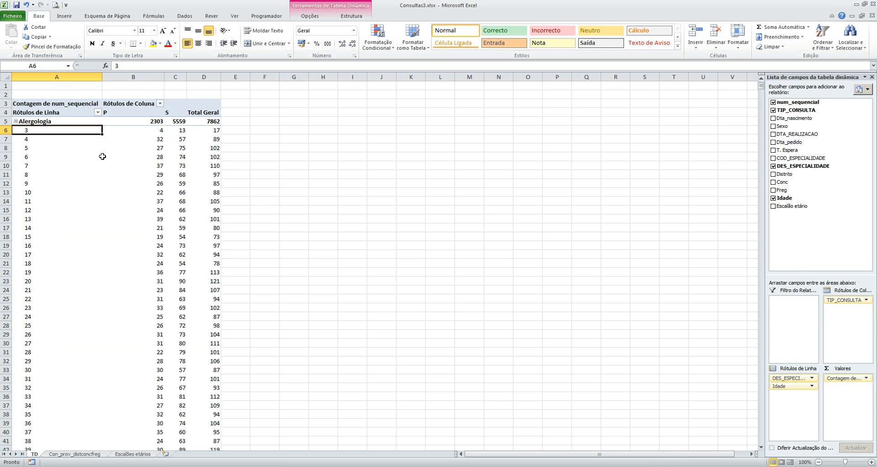
Step: Review the Alergologia counts by age and consultation type down to the next specialty, and select age 4 in the row labels
left_click(159, 131)
left_click(181, 132)
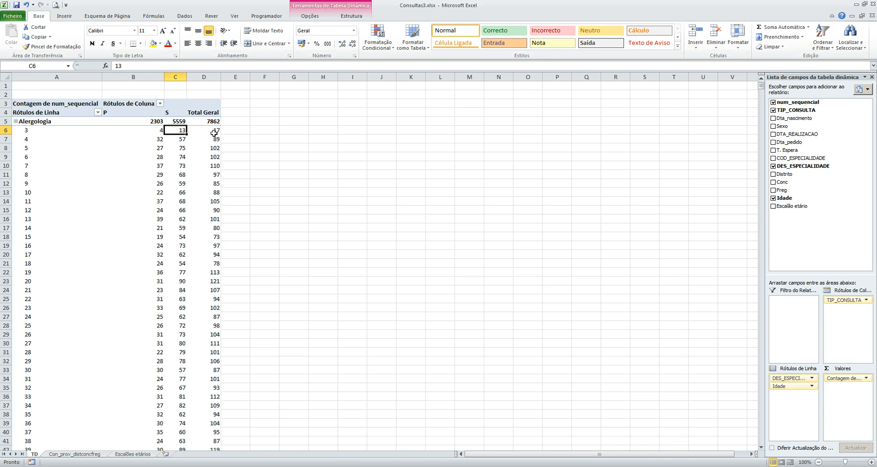
left_click(27, 142)
left_click(143, 140)
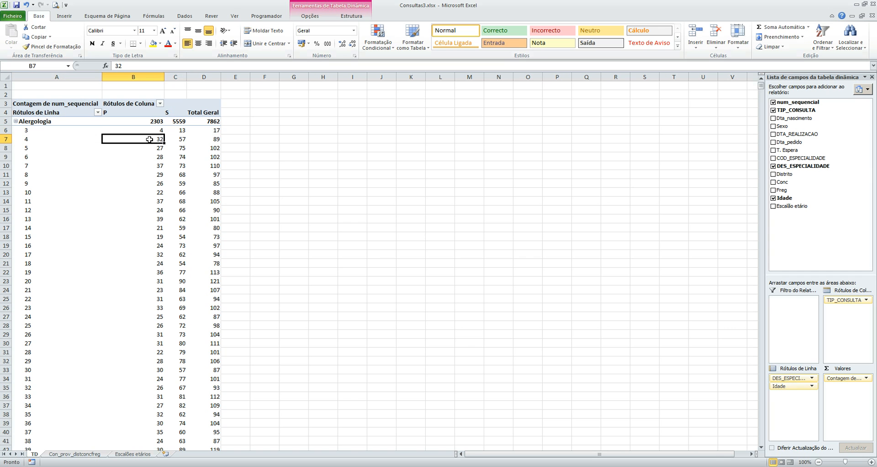
left_click(180, 140)
scroll(197, 216, "down", 20)
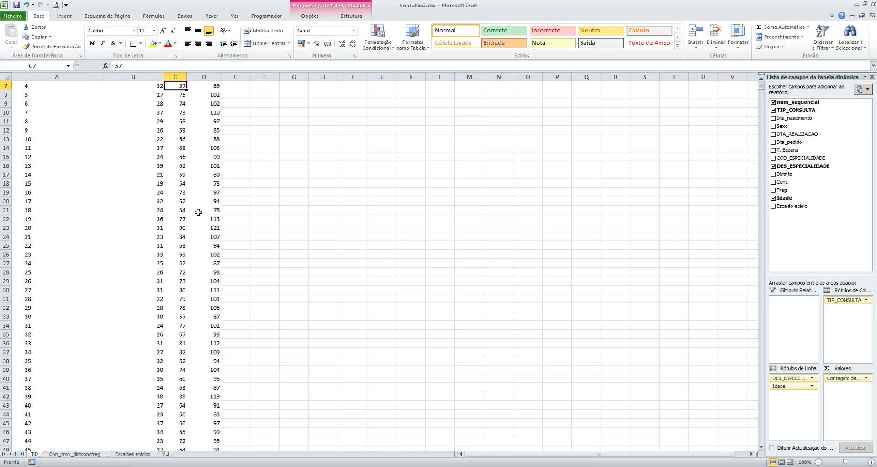
scroll(197, 216, "down", 4)
left_click(217, 236)
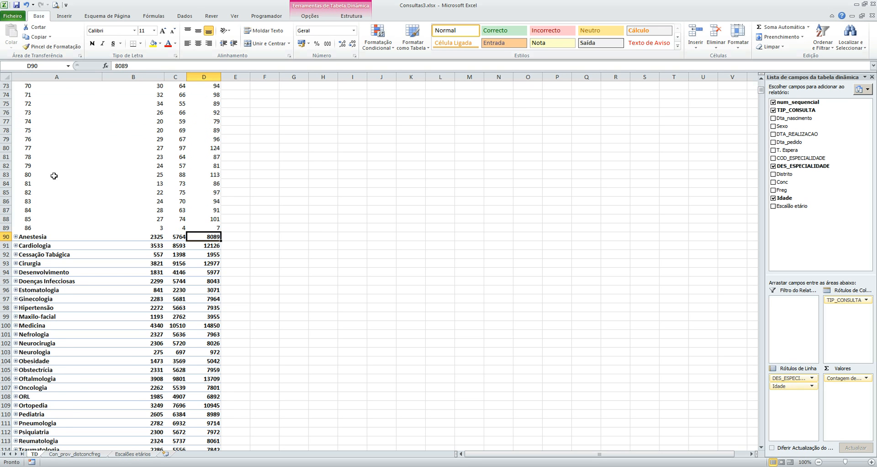
scroll(54, 176, "up", 20)
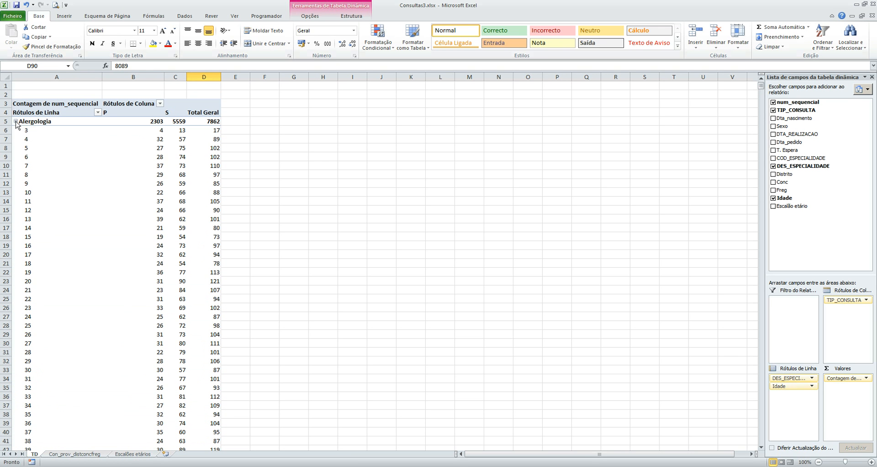
left_click(27, 141)
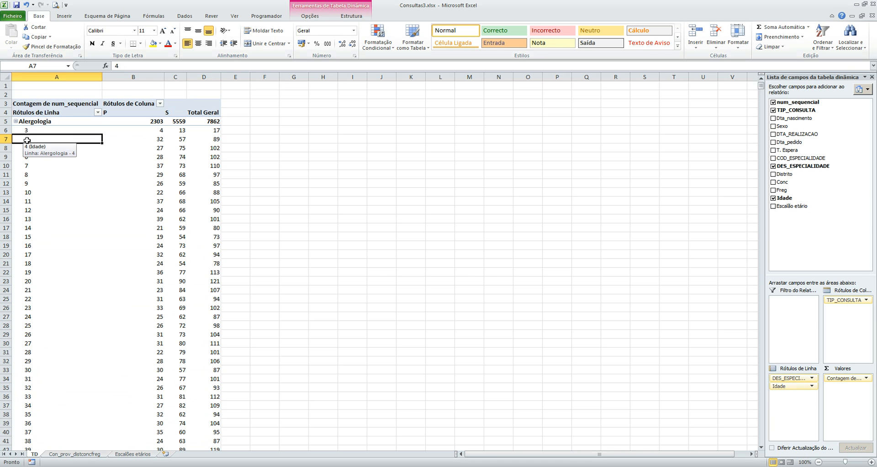
left_click(321, 19)
left_click(251, 27)
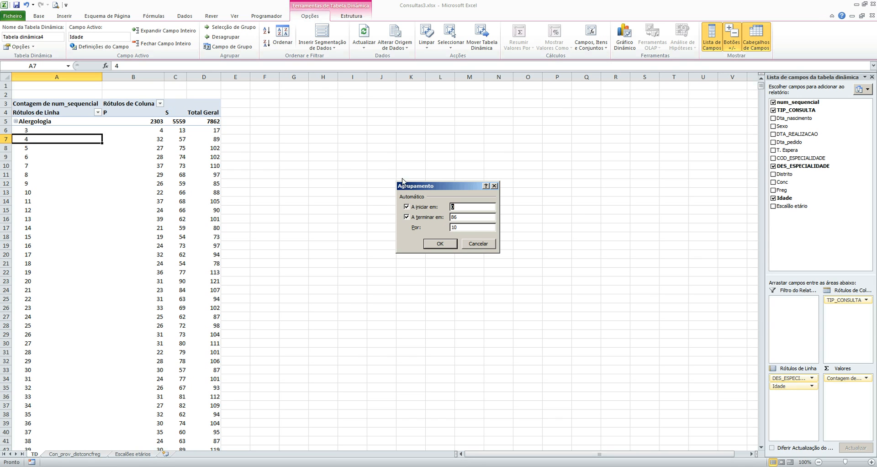
left_click(473, 245)
right_click(40, 139)
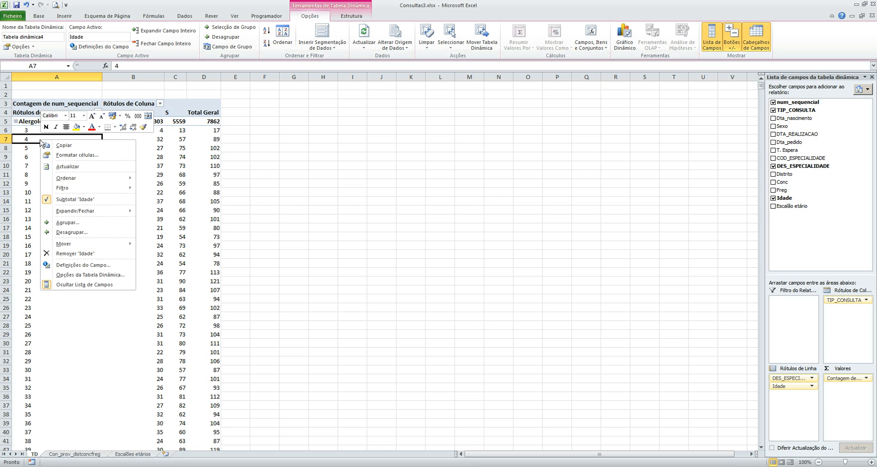
left_click(81, 223)
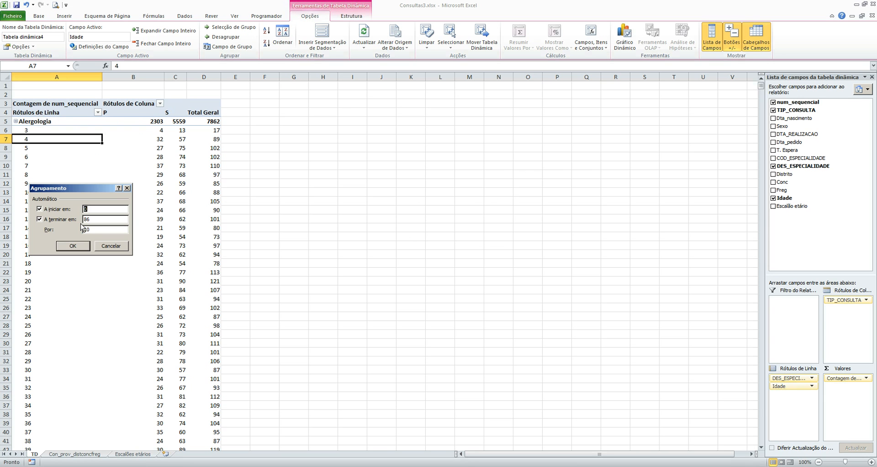
left_click(119, 246)
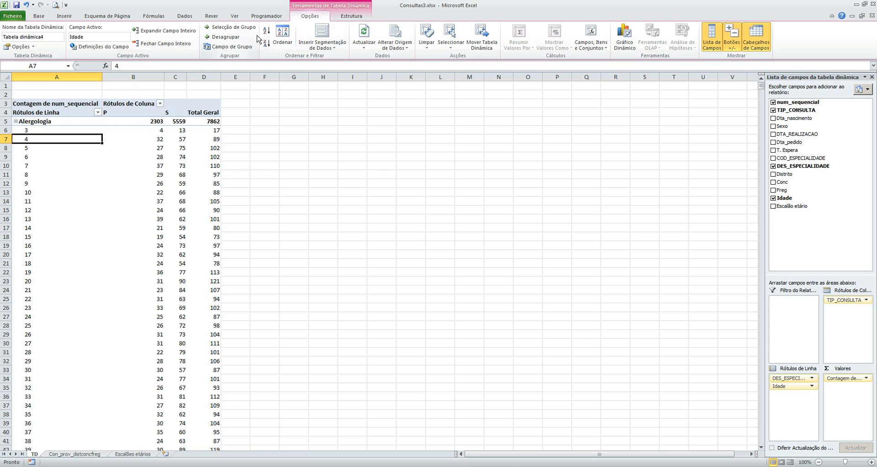
Step: Group the Idade row labels into age ranges of 20 years
left_click(233, 28)
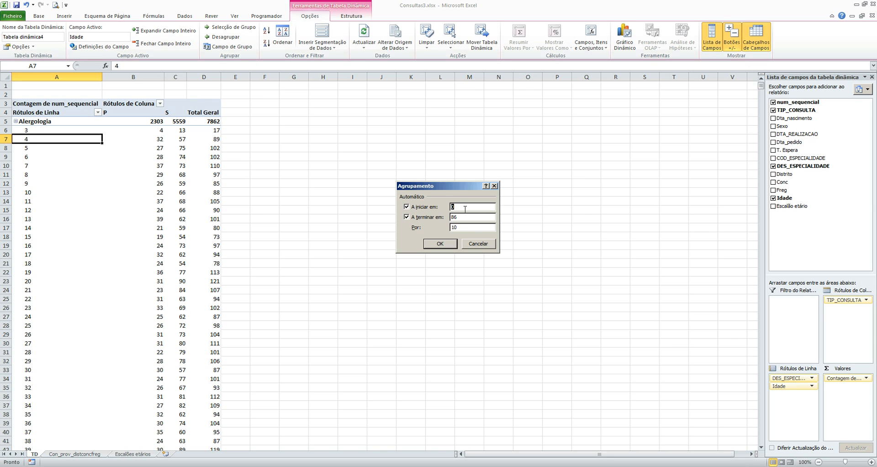
left_click_drag(458, 187, 450, 193)
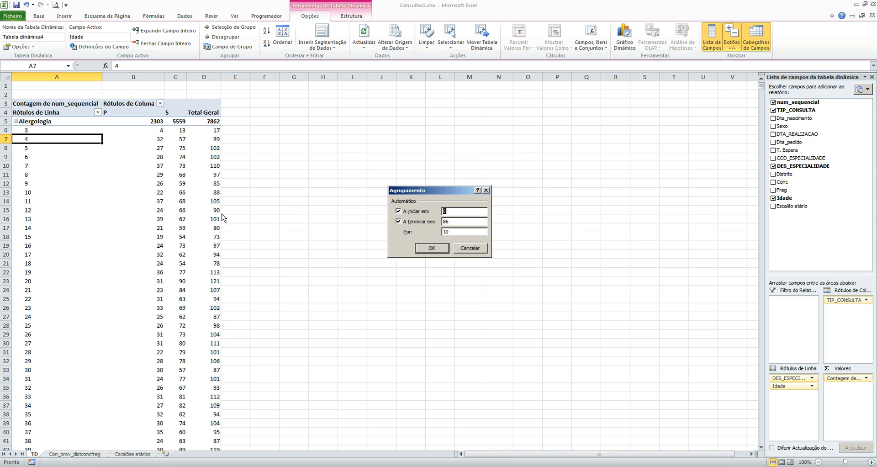
double_click(454, 230)
left_click(432, 248)
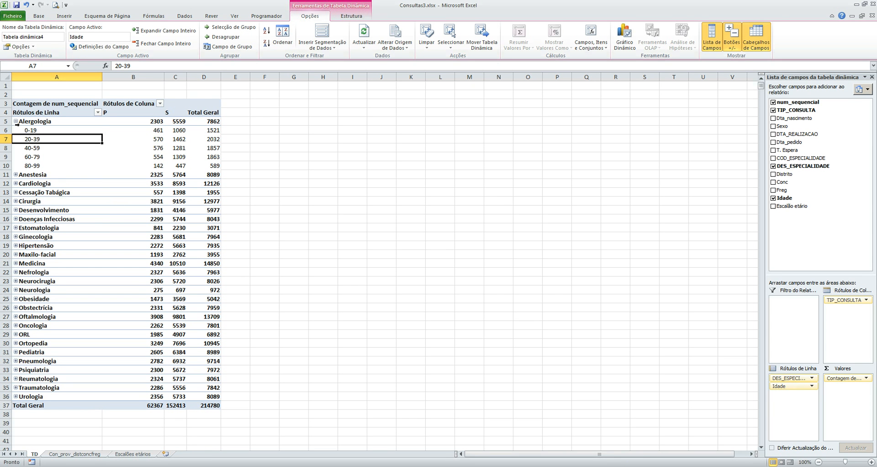
Step: Collapse Alergologia, and expand Cardiologia to review its counts by age range before collapsing it
left_click(27, 131)
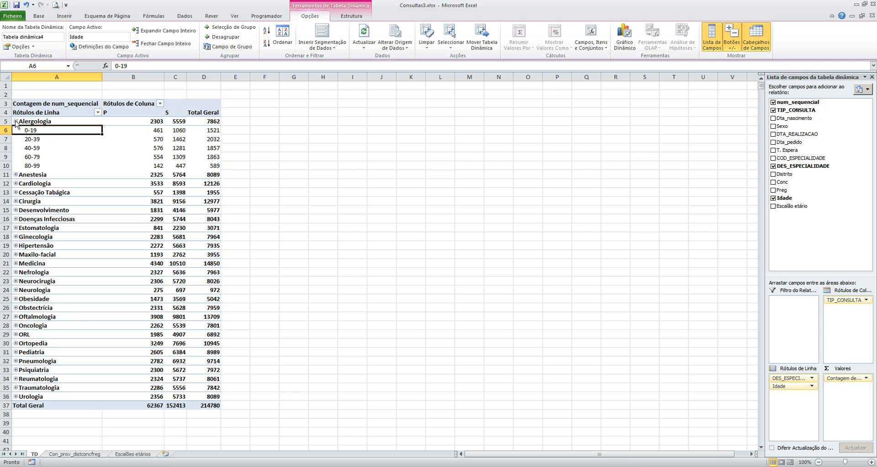
left_click(15, 122)
left_click(16, 139)
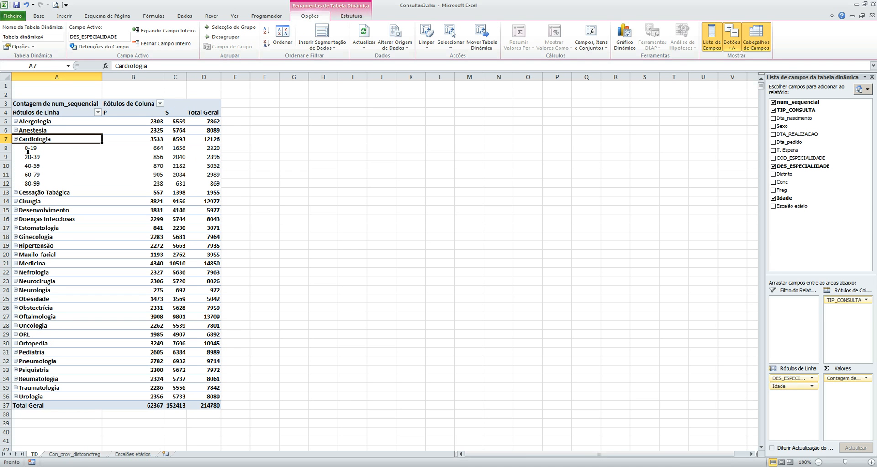
left_click(27, 149)
left_click(30, 157)
left_click(32, 165)
left_click_drag(33, 175, 32, 166)
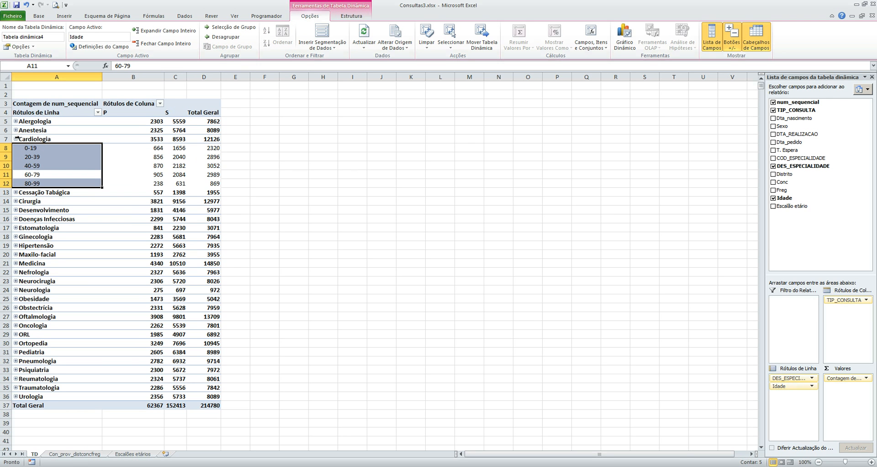
left_click(16, 139)
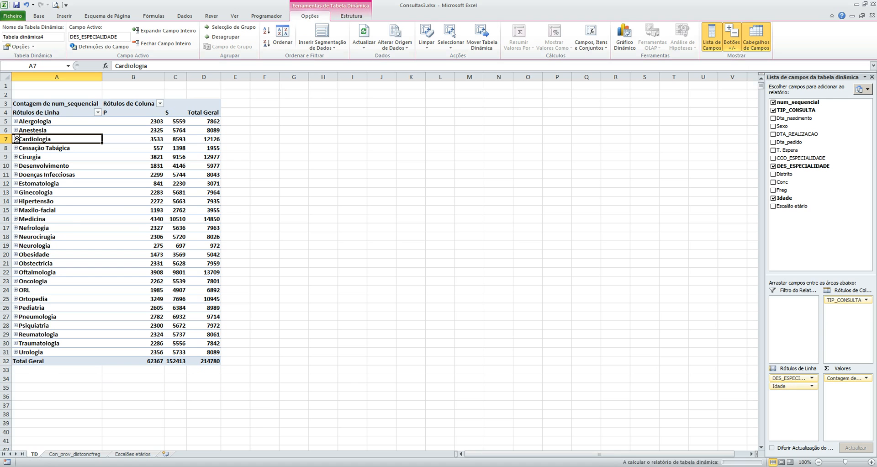
left_click(16, 139)
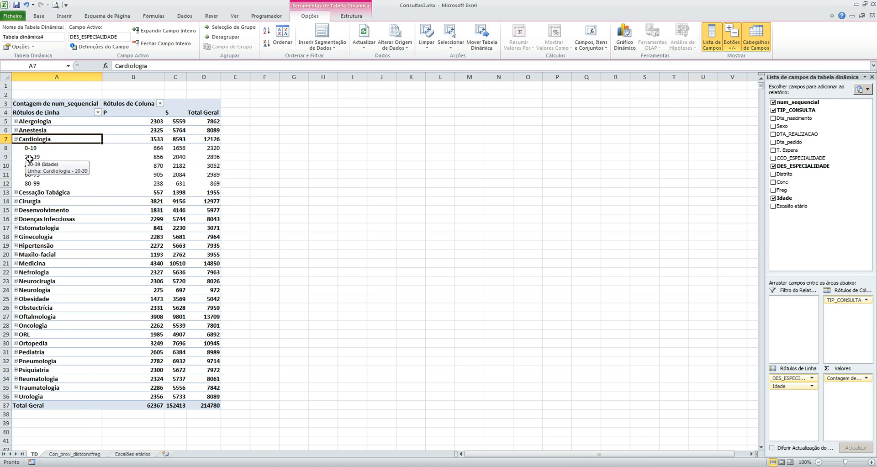
left_click(16, 140)
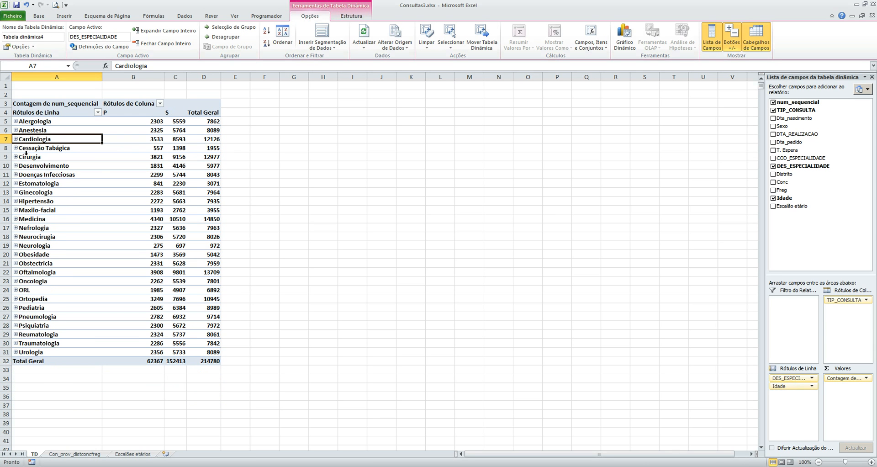
left_click(15, 139)
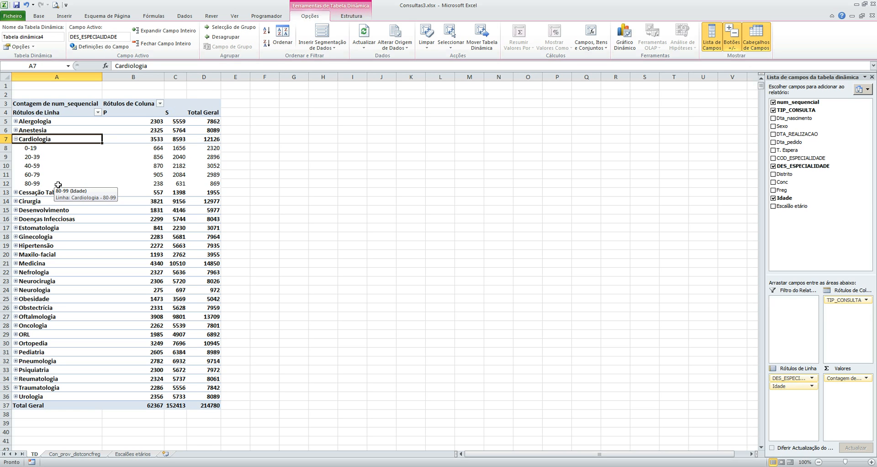
left_click(16, 139)
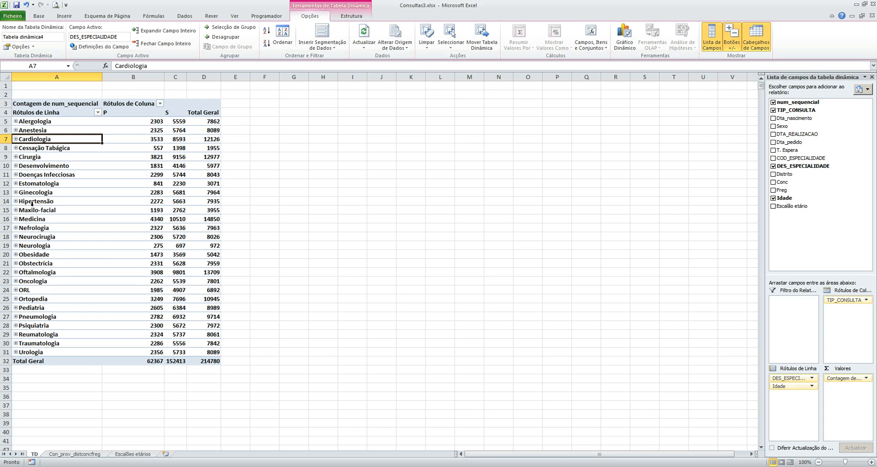
Step: Examine the uneven age brackets of Escala 1 on the Escalões etários sheet
left_click(132, 453)
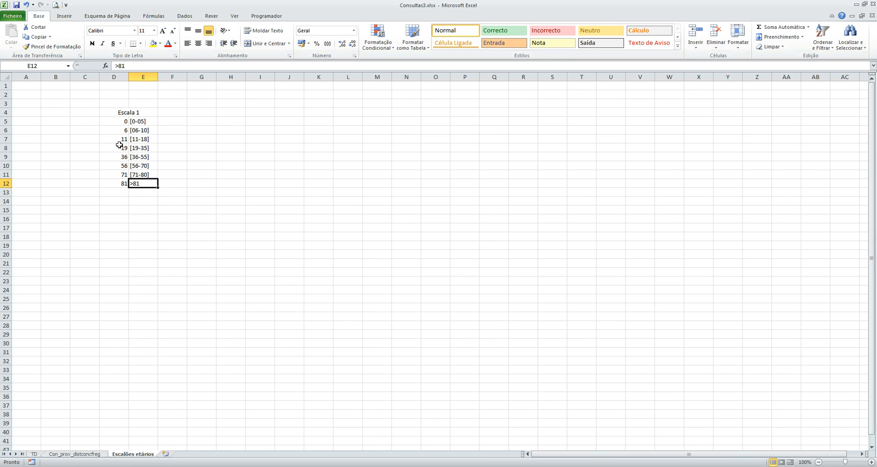
left_click_drag(137, 120, 143, 185)
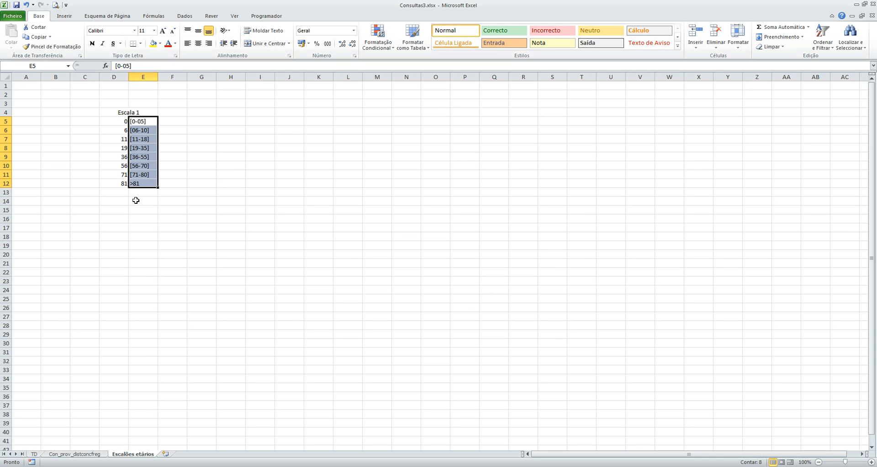
left_click(146, 130)
left_click(147, 139)
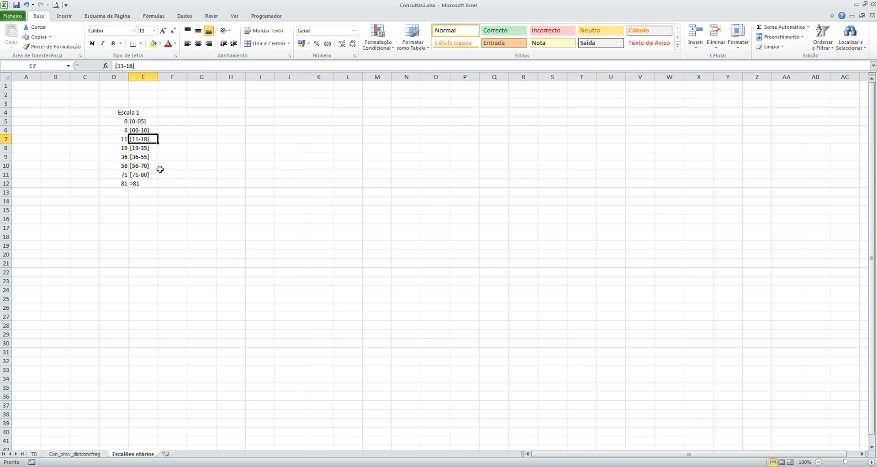
left_click(143, 149)
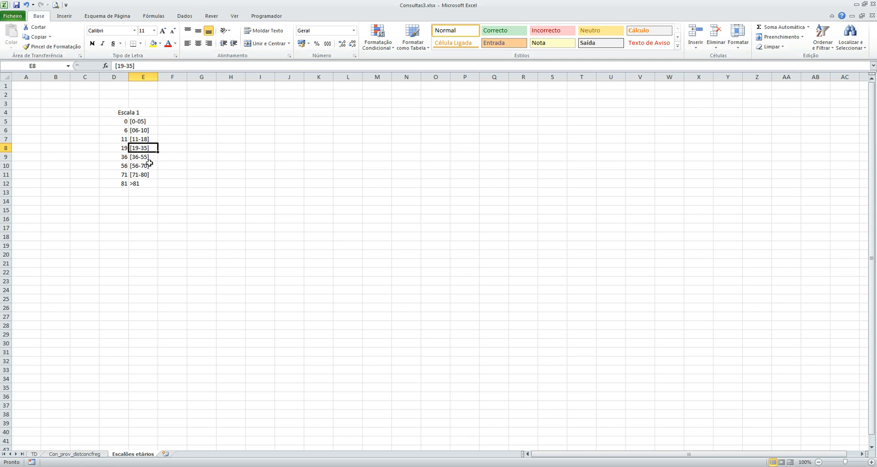
left_click(141, 161)
left_click(137, 166)
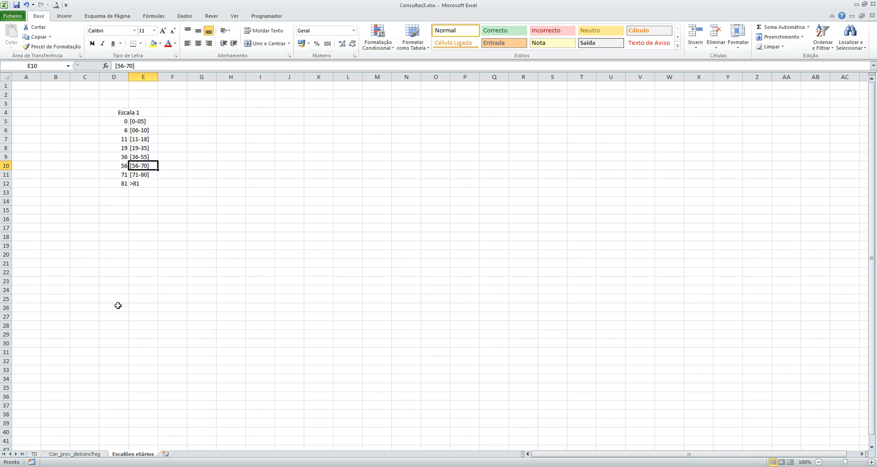
Step: Examine the Idade formula in cell M2 of the Con_prov_distconcfreg sheet without changing it
left_click(35, 454)
left_click(82, 455)
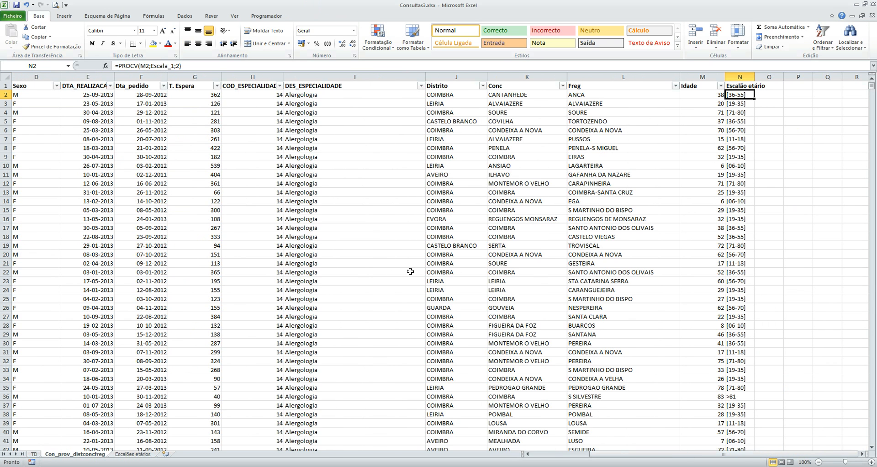
left_click(864, 455)
left_click(863, 454)
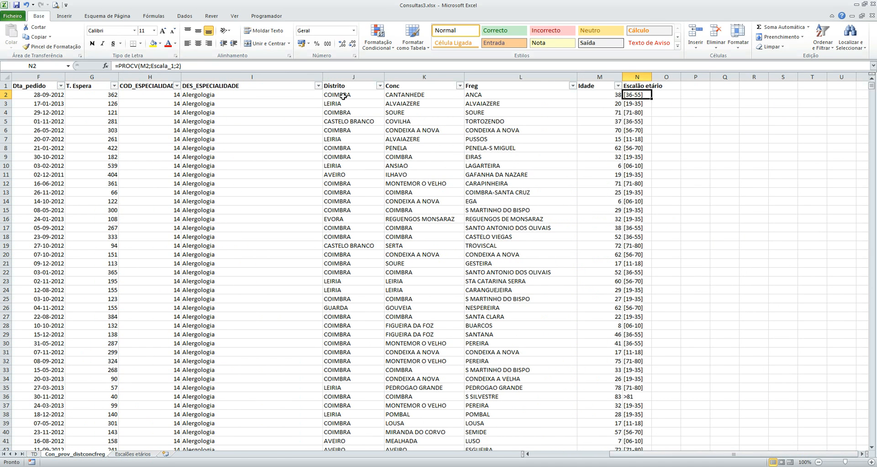
left_click(611, 98)
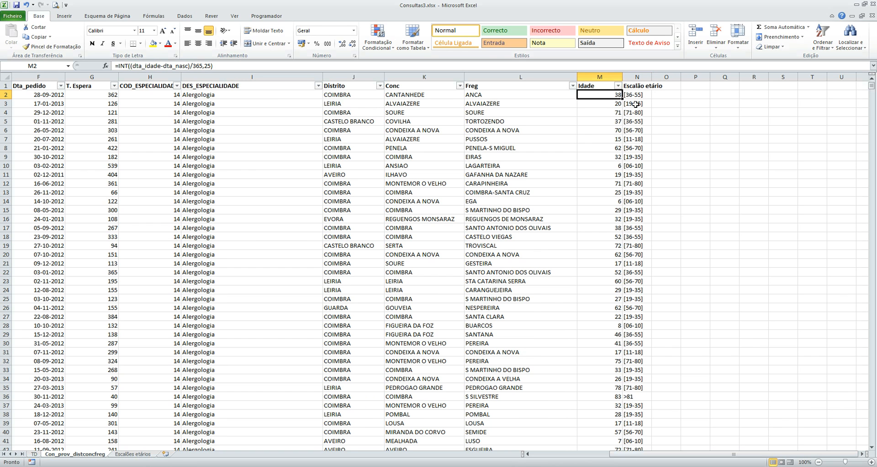
left_click_drag(229, 64, 129, 64)
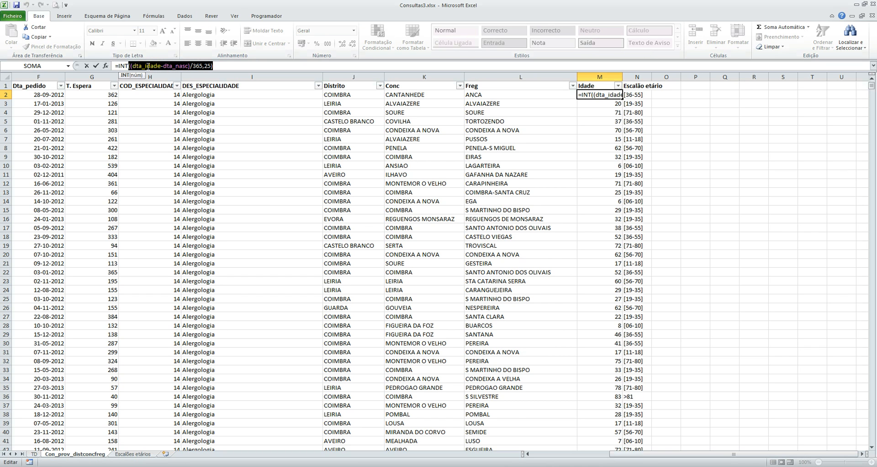
left_click(96, 65)
Step: View the named ranges dta_idade, dta_nasc and Escala_1, and return to cell M2 on the Con_prov_distconcfreg sheet
left_click(69, 66)
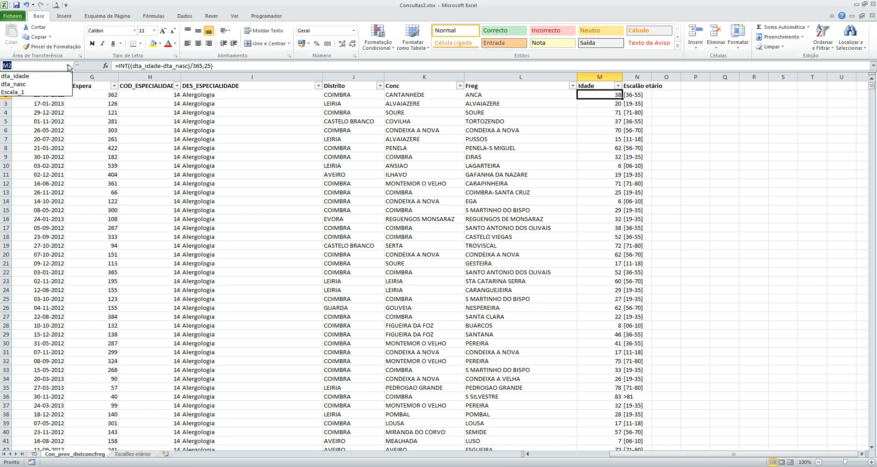
left_click(51, 76)
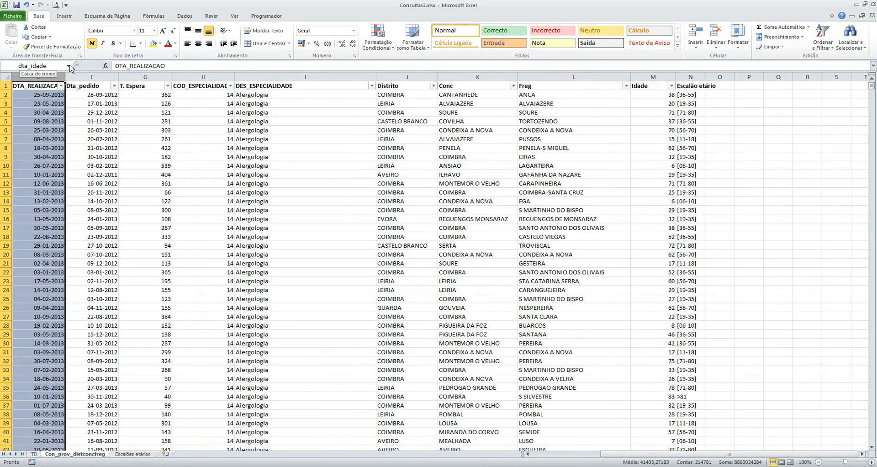
left_click(69, 66)
left_click(49, 83)
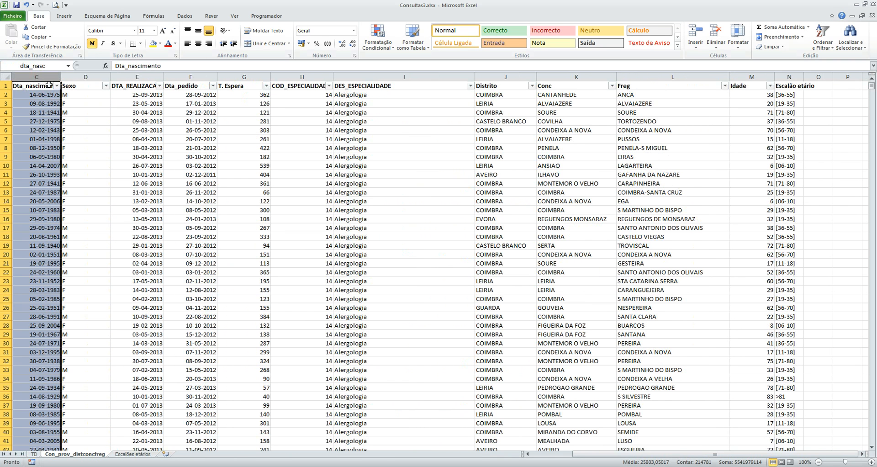
left_click(69, 66)
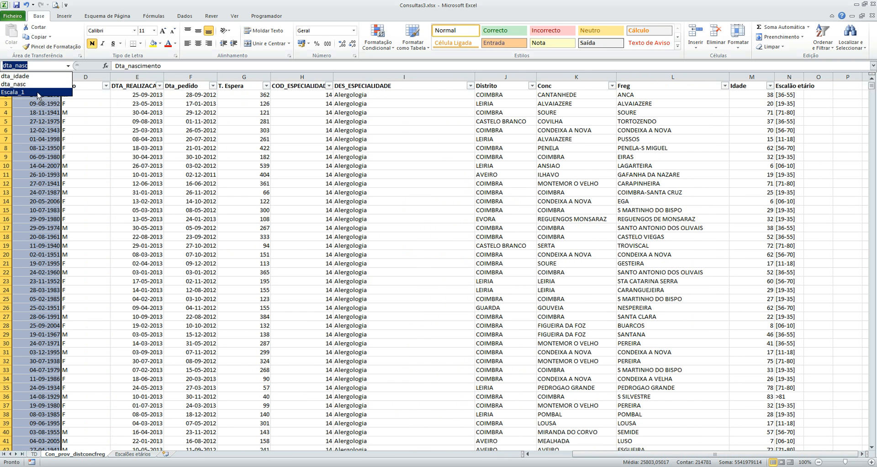
left_click(38, 92)
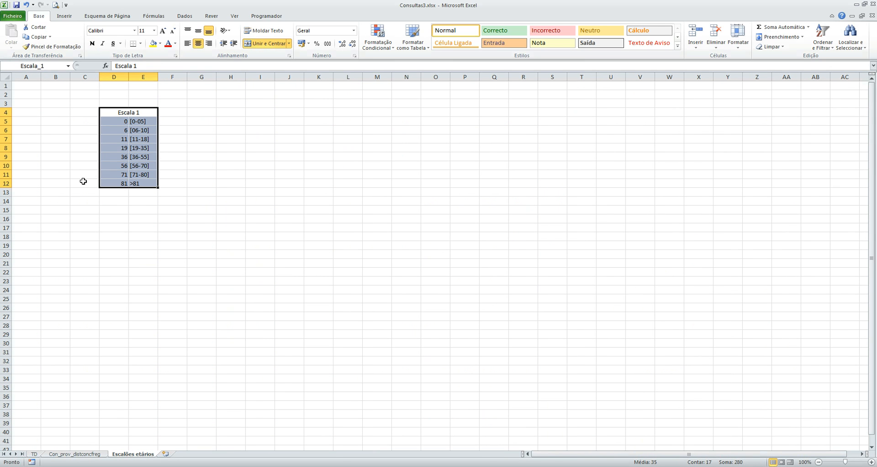
left_click(64, 454)
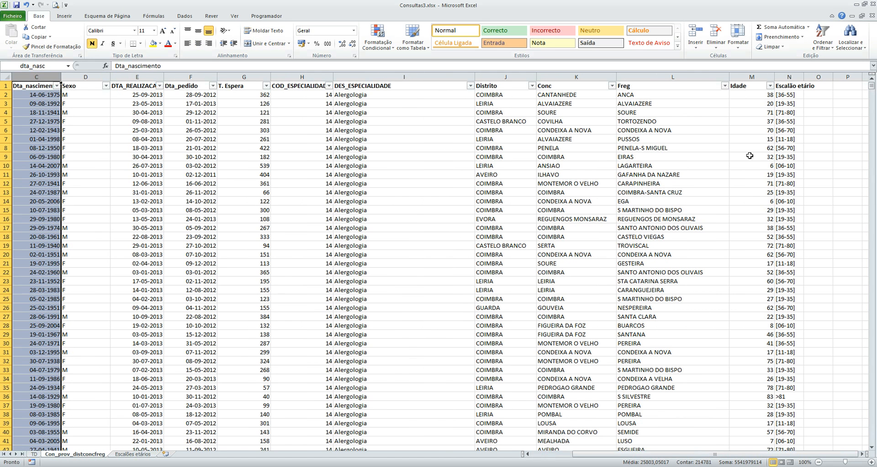
left_click(753, 98)
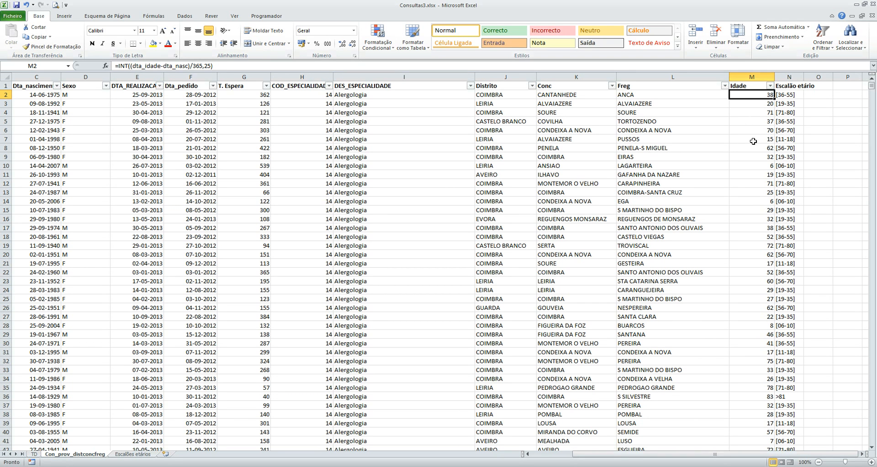
Step: Examine the PROCV formula for Escalão etário in cell N2 without changing it
left_click(785, 95)
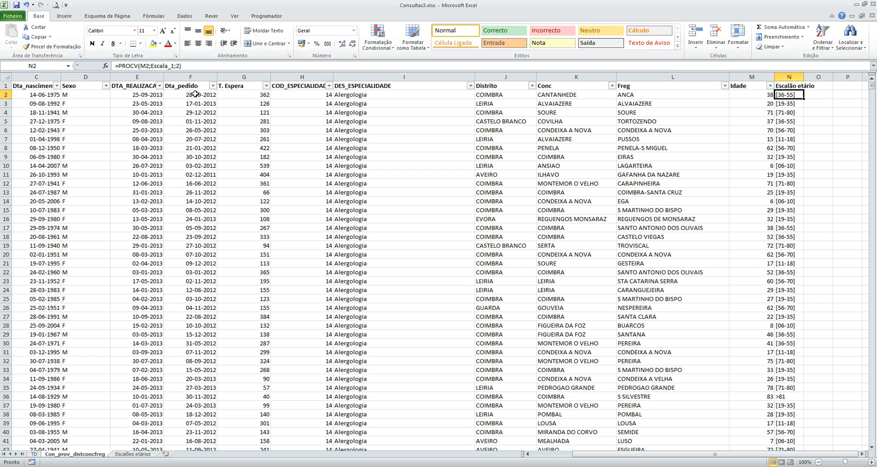
double_click(122, 66)
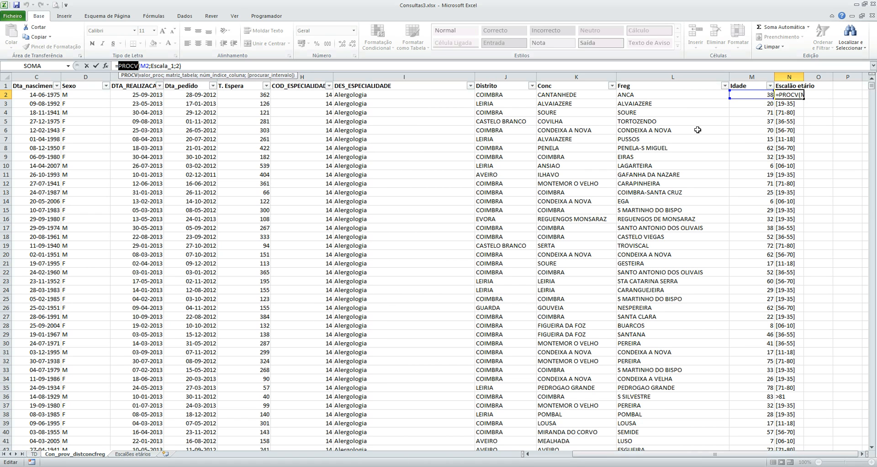
key("ctrl+Return")
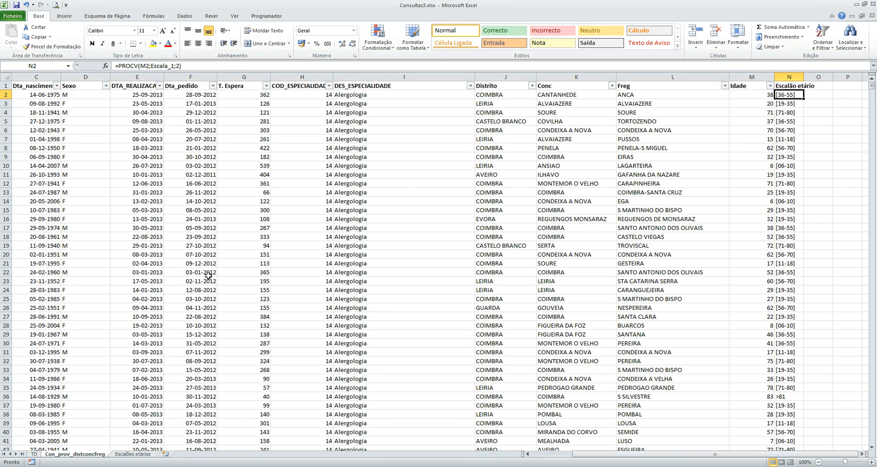
Step: On the TD sheet, replace Idade with Escalão etário in the PivotTable's row labels and review Cardiologia's breakdown before collapsing it
left_click(34, 454)
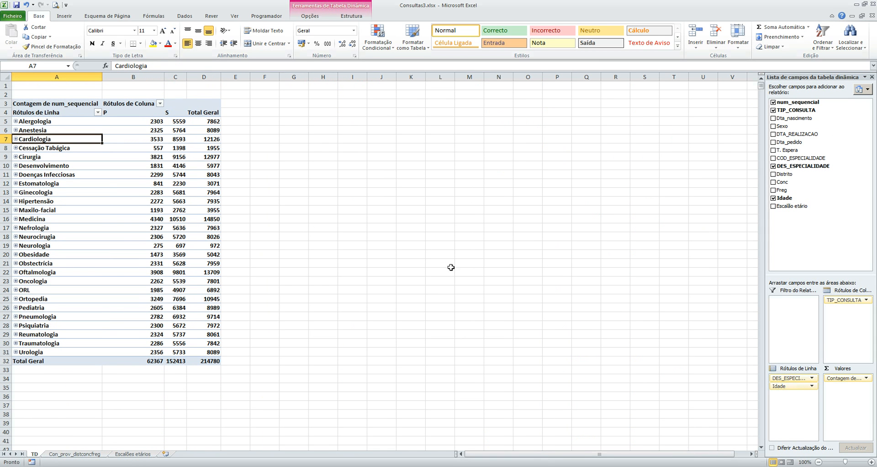
left_click(15, 139)
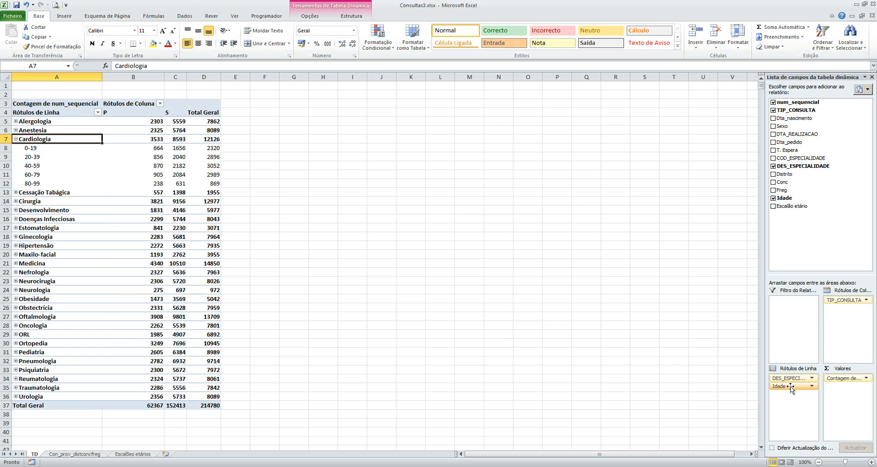
left_click_drag(791, 388, 717, 364)
left_click_drag(793, 206, 793, 389)
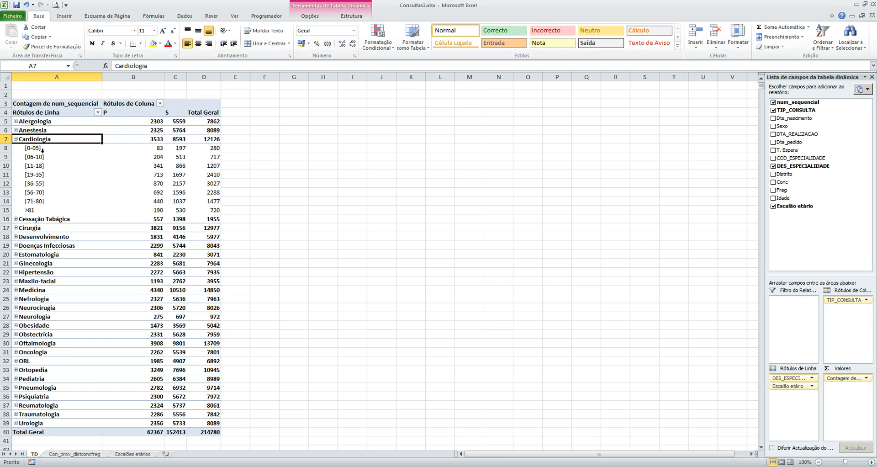
left_click(15, 139)
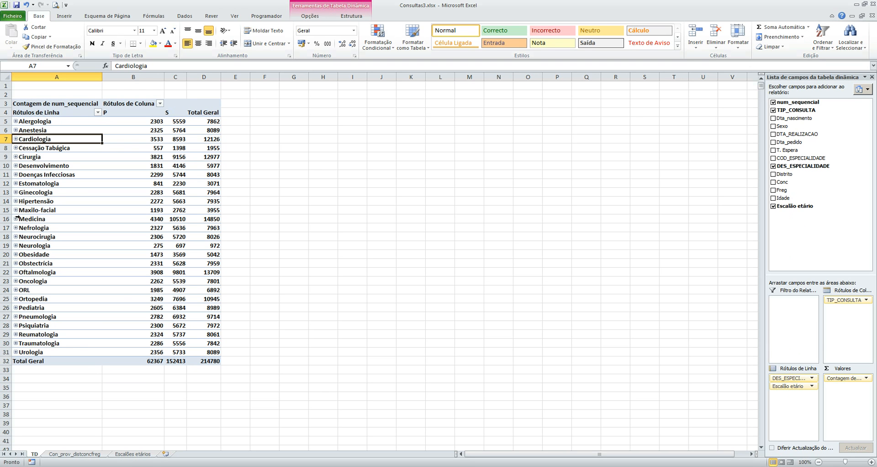
Step: Expand Pediatria and Obstectrícia to review their counts by age bracket, and collapse both again
left_click(16, 307)
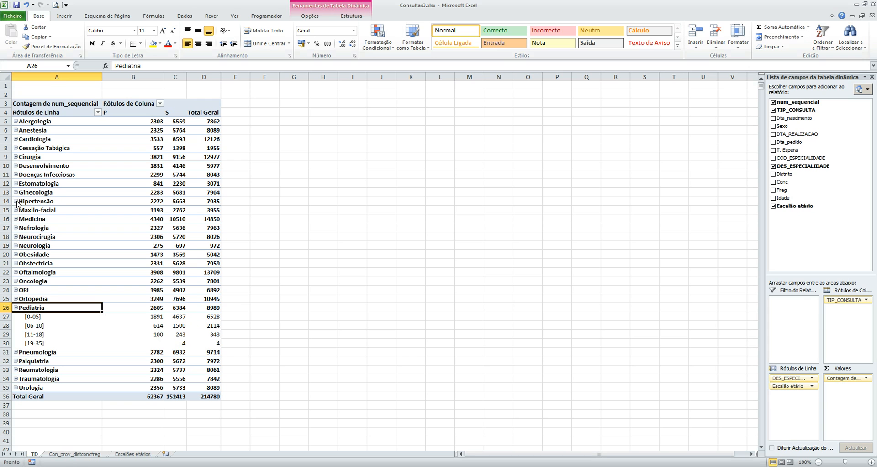
left_click(15, 263)
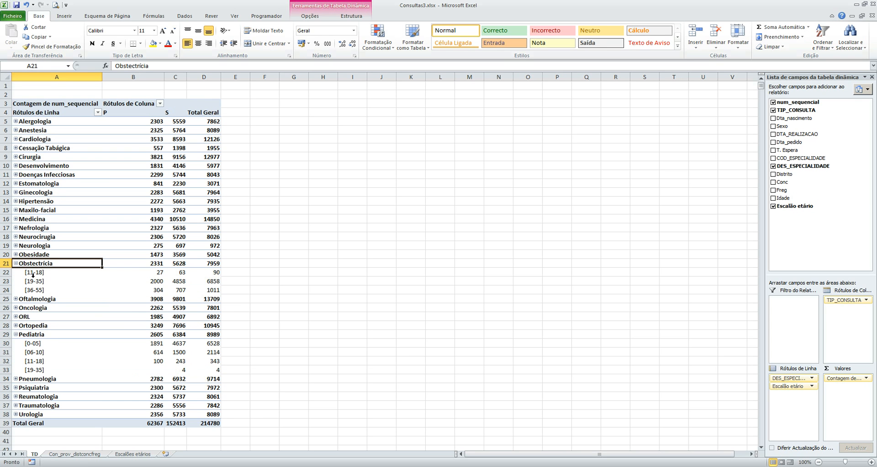
left_click_drag(32, 273, 96, 292)
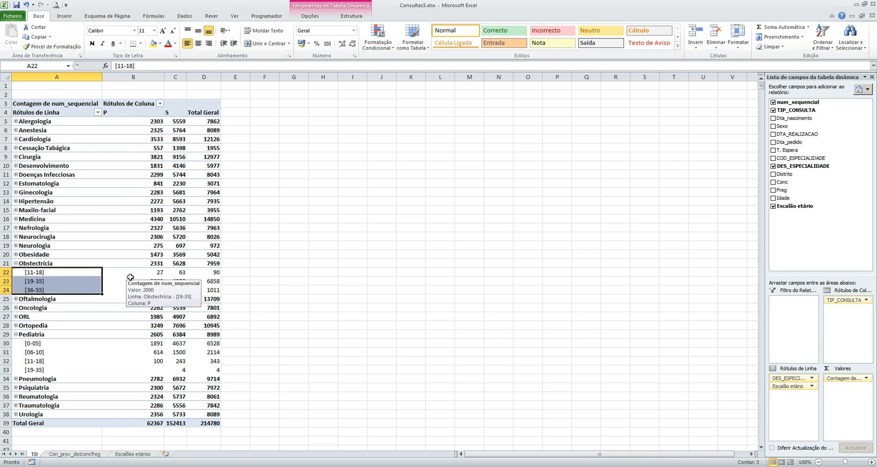
left_click(15, 263)
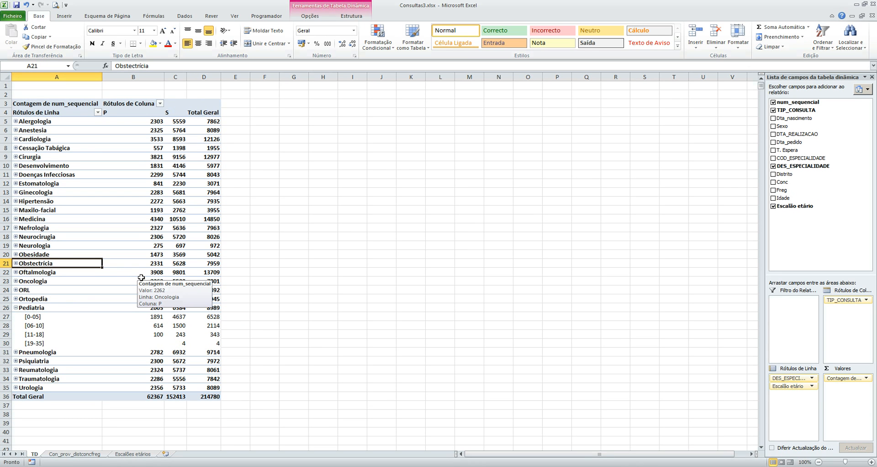
left_click(16, 308)
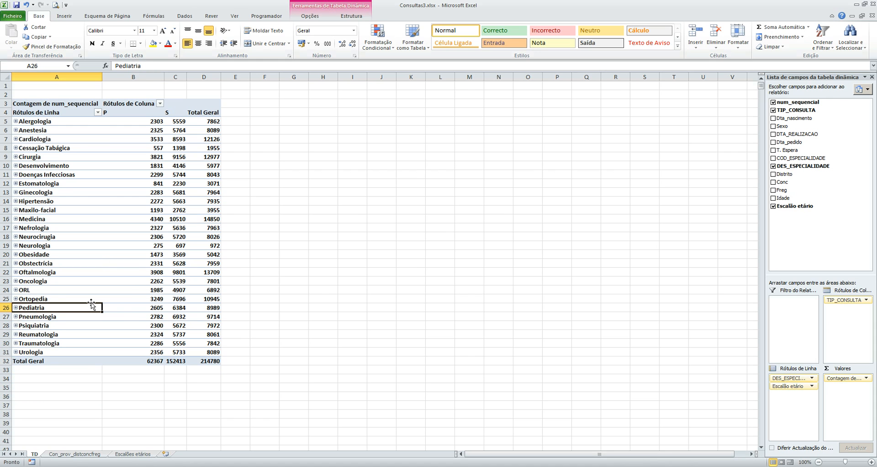